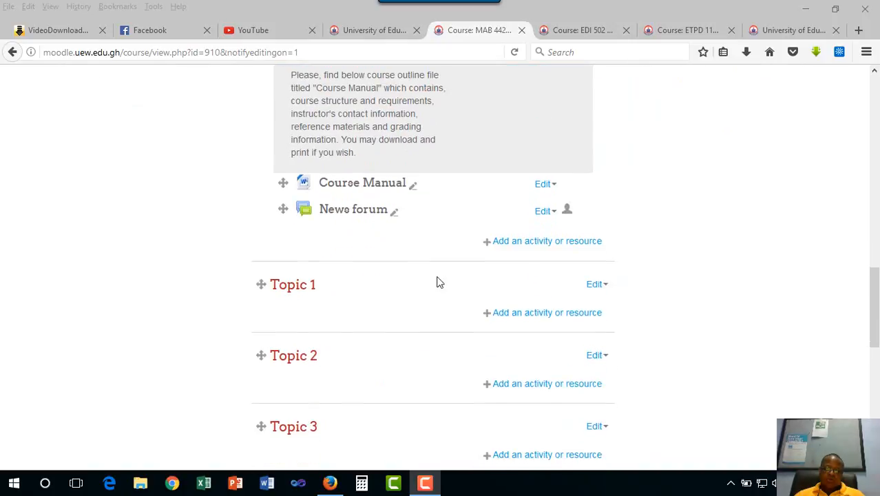
- Open the MAB 442 introductory section for editing, cut its custom name, and enable the default section name [General]
scroll(418, 269, up, 9)
scroll(411, 264, up, 6)
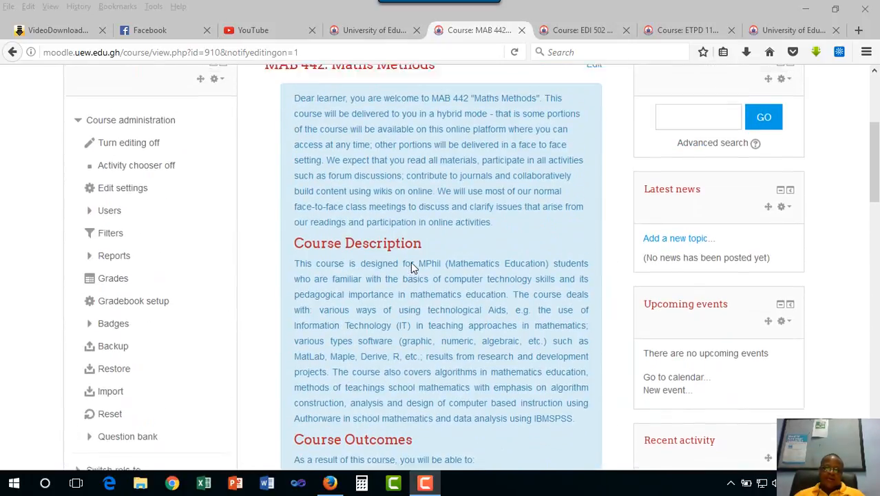
scroll(410, 272, down, 4)
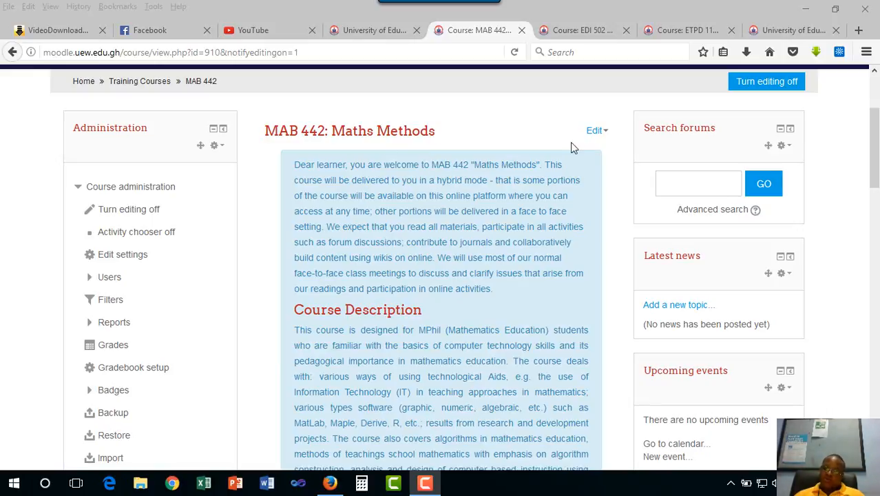
click(604, 135)
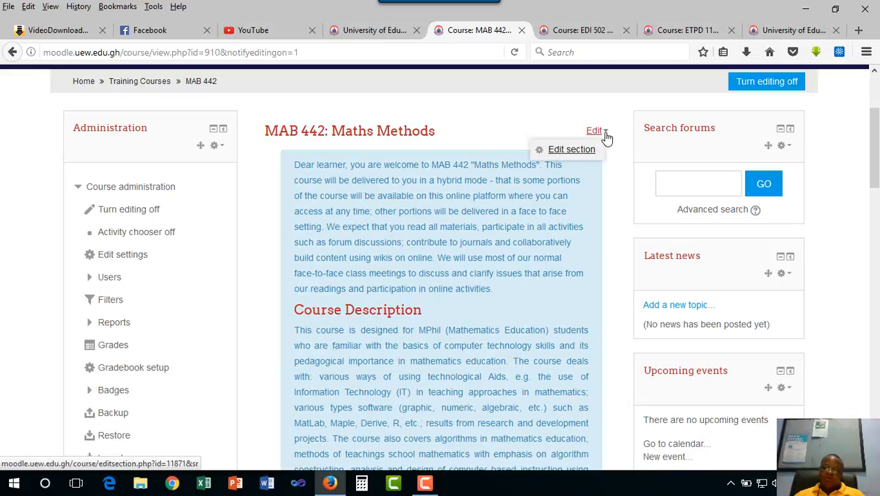
click(571, 149)
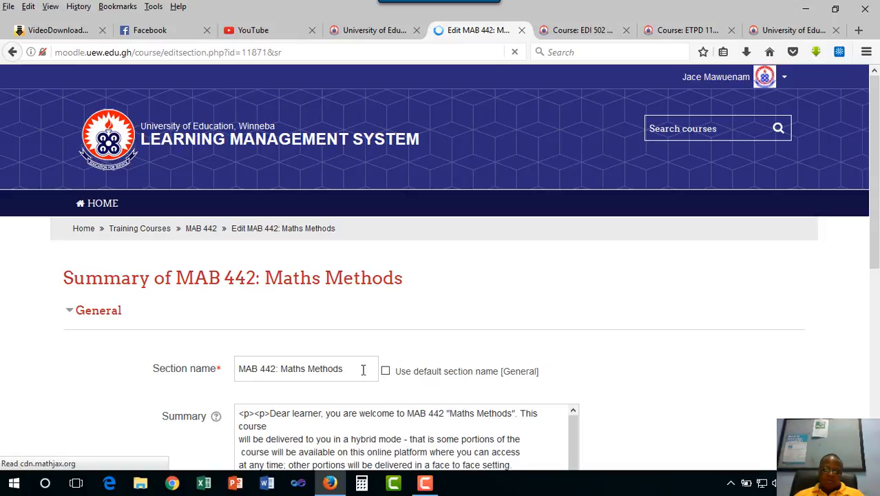
triple_click(363, 369)
key(ctrl+c)
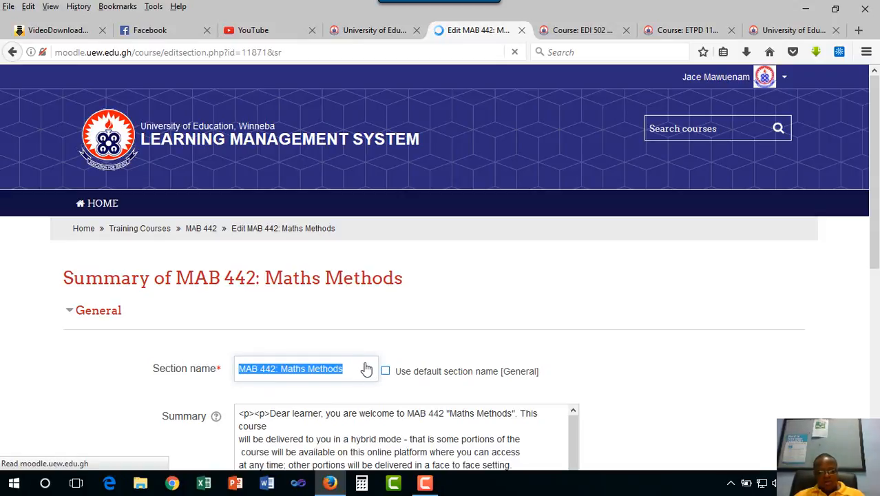
key(BackSpace)
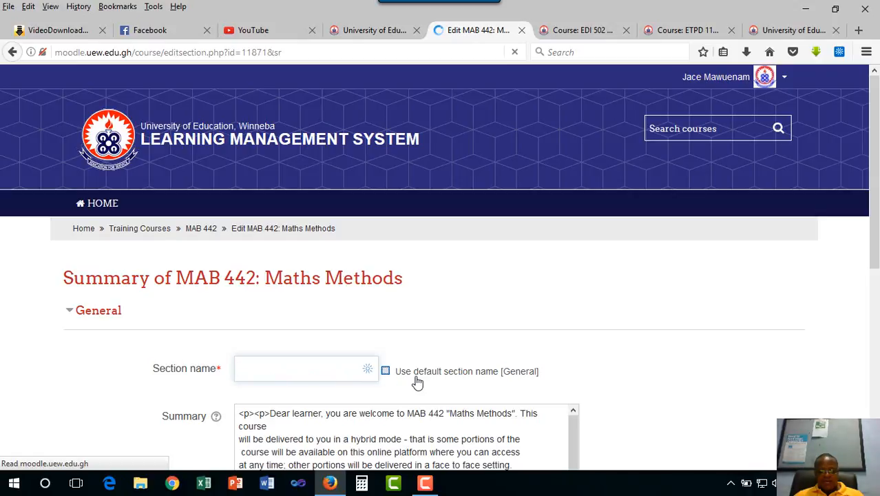
click(417, 382)
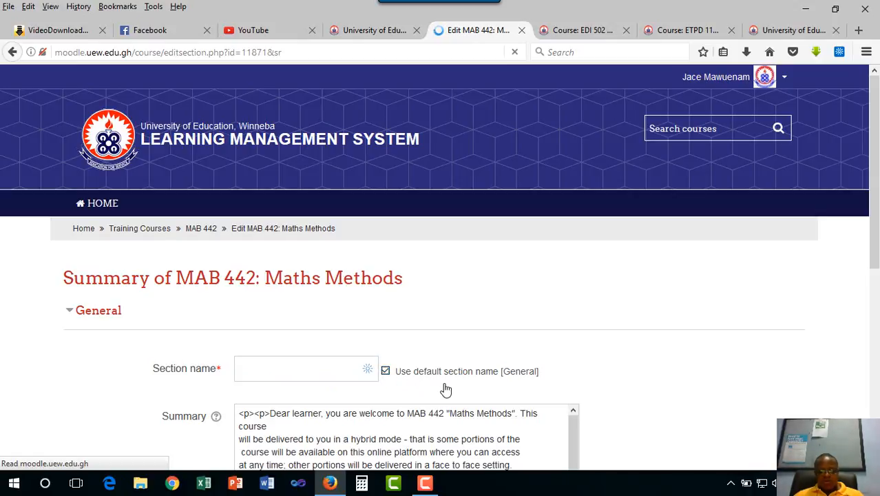
- Paste "MAB 442: Maths Methods" on a new line above the summary text and format it as Heading (large)
scroll(446, 390, down, 2)
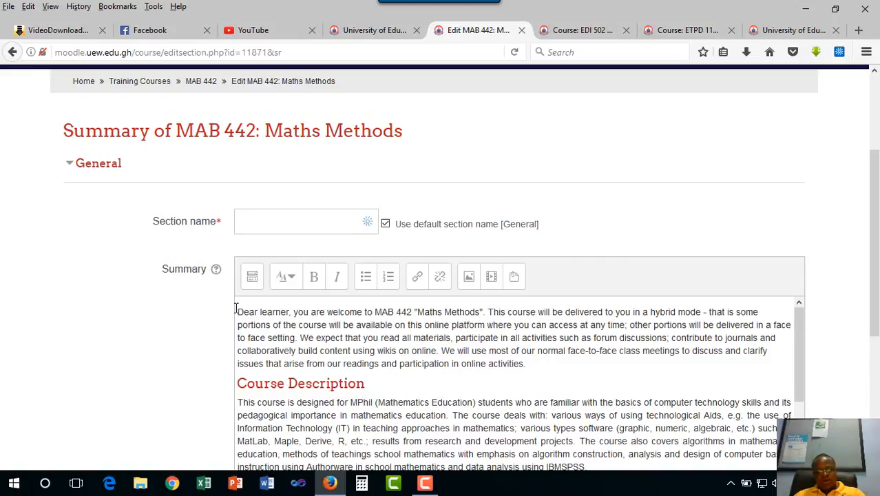
key(Return)
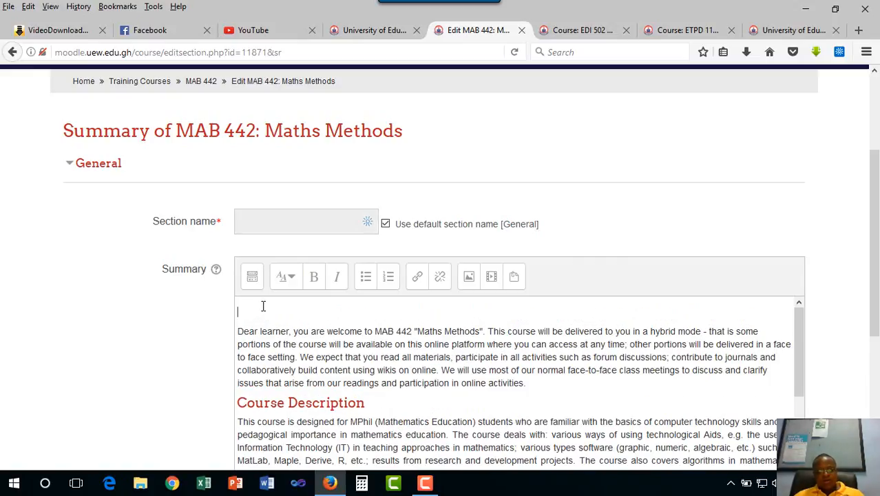
key(ctrl+v)
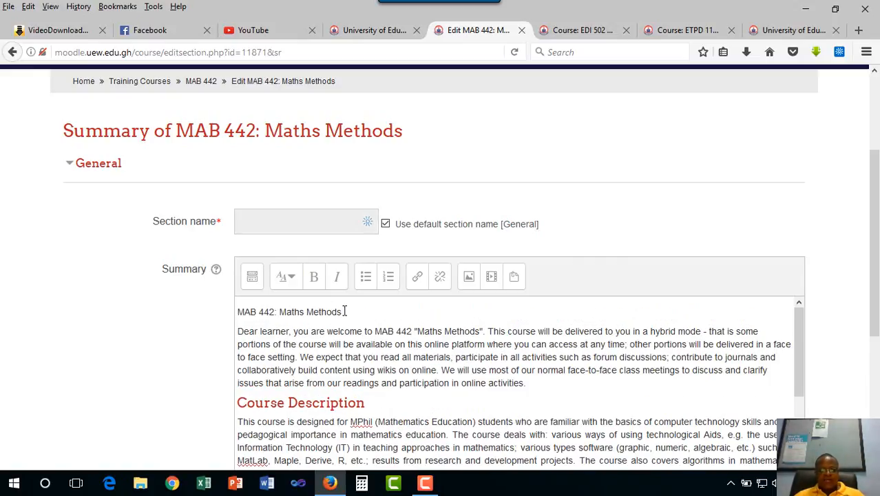
drag(348, 311, 231, 308)
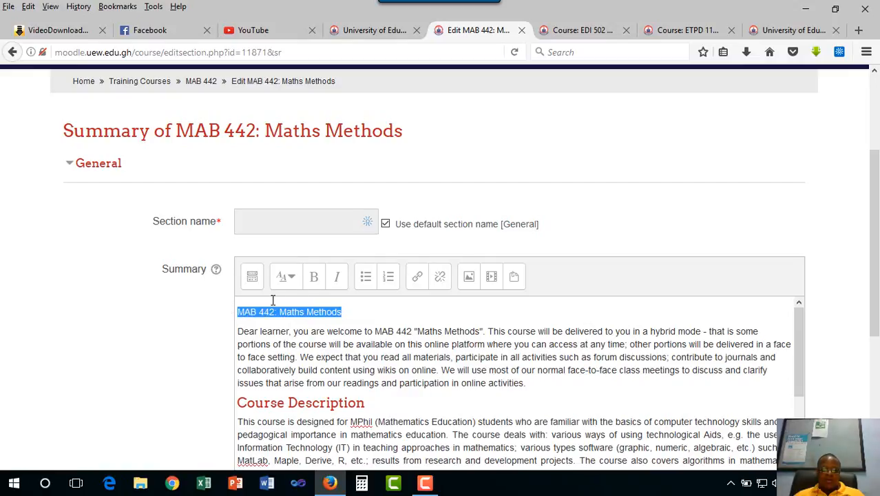
click(288, 277)
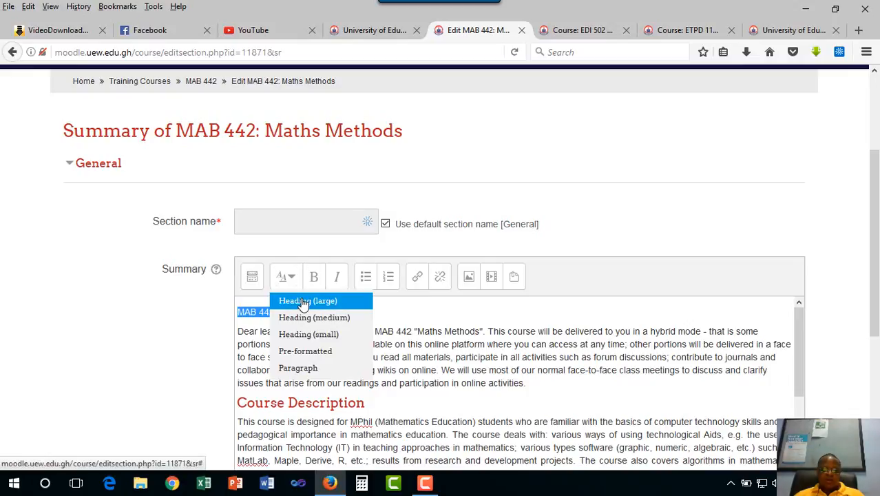
click(303, 304)
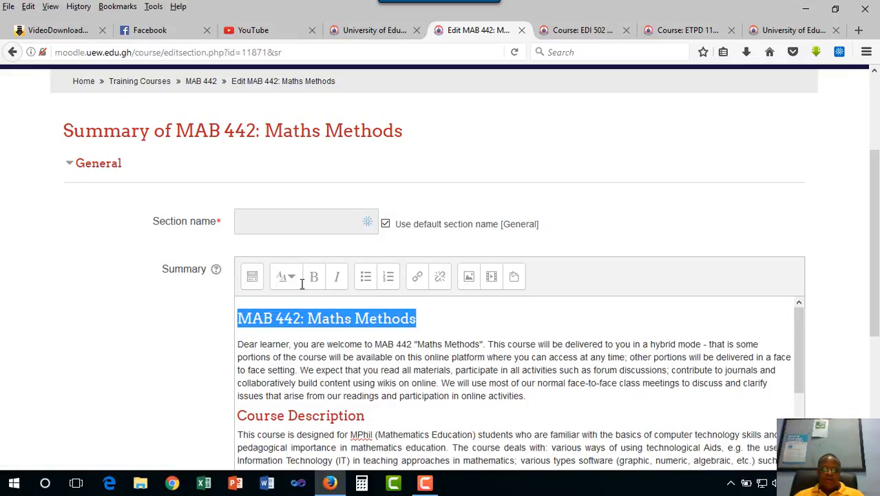
- Centre the "MAB 442: Maths Methods" heading in the summary and make it bold
click(252, 278)
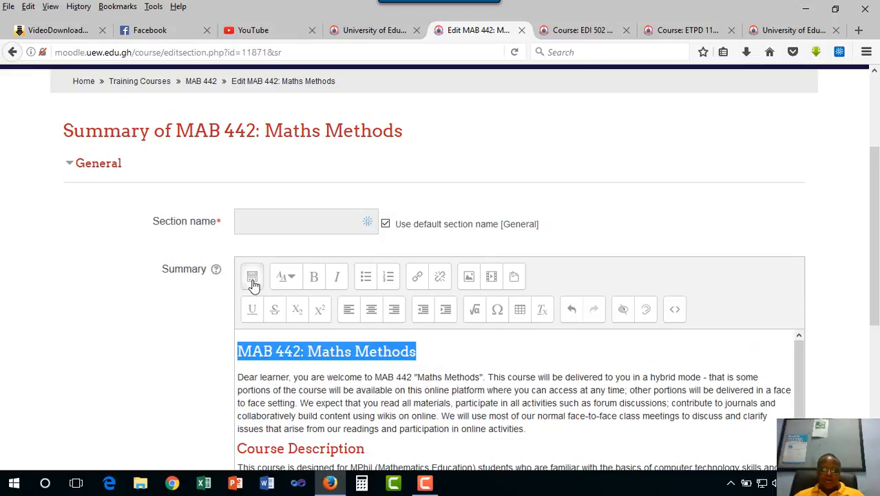
click(372, 312)
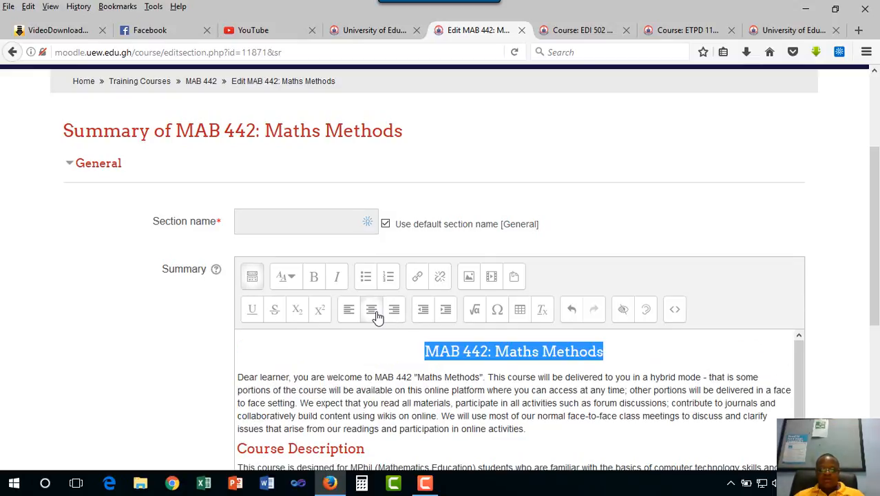
click(485, 387)
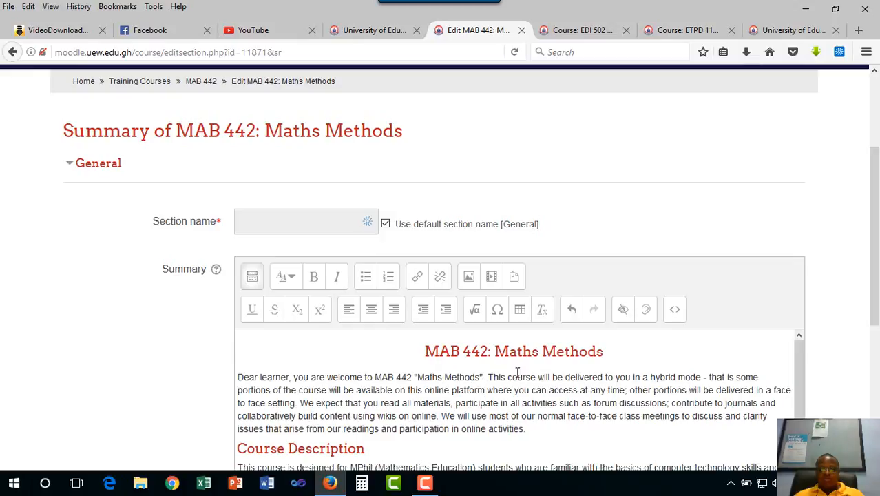
drag(620, 351, 418, 353)
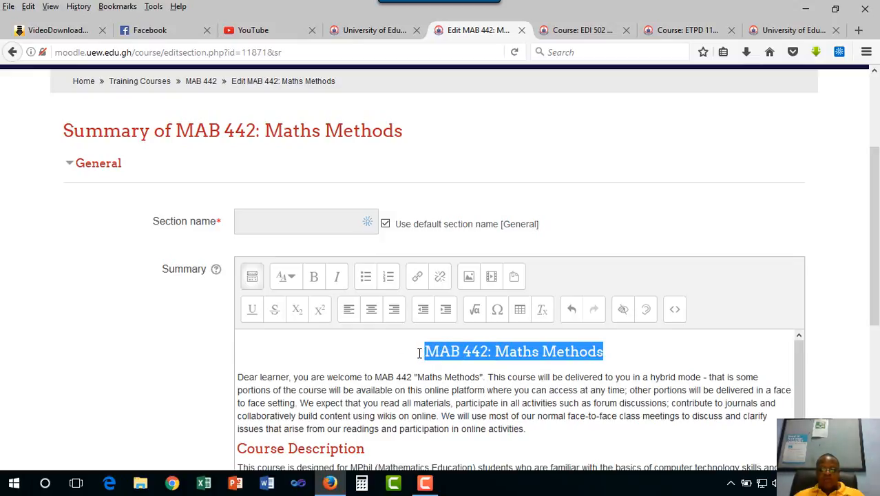
click(315, 278)
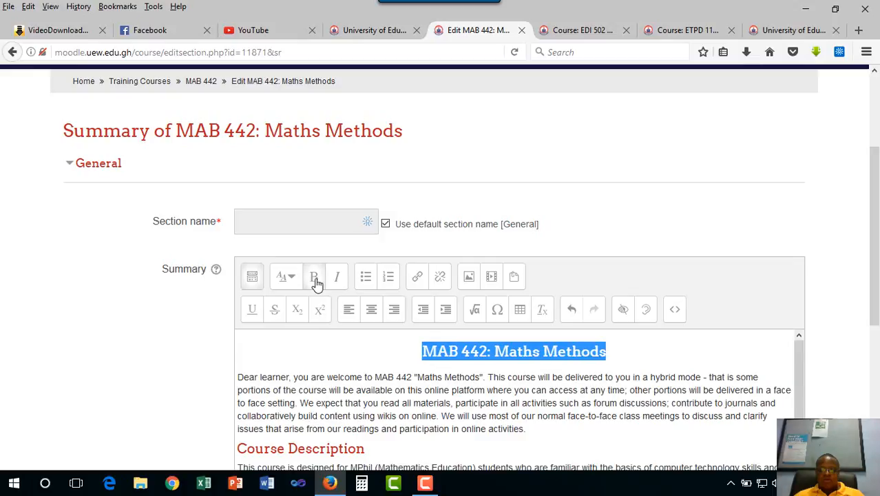
click(619, 383)
- Save the section summary changes and turn editing back on for the MAB 442 course page
scroll(619, 383, down, 8)
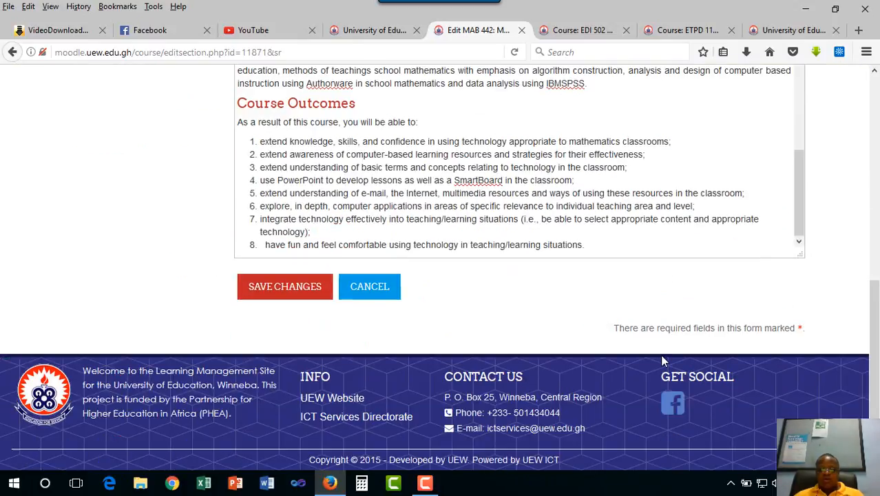
click(283, 288)
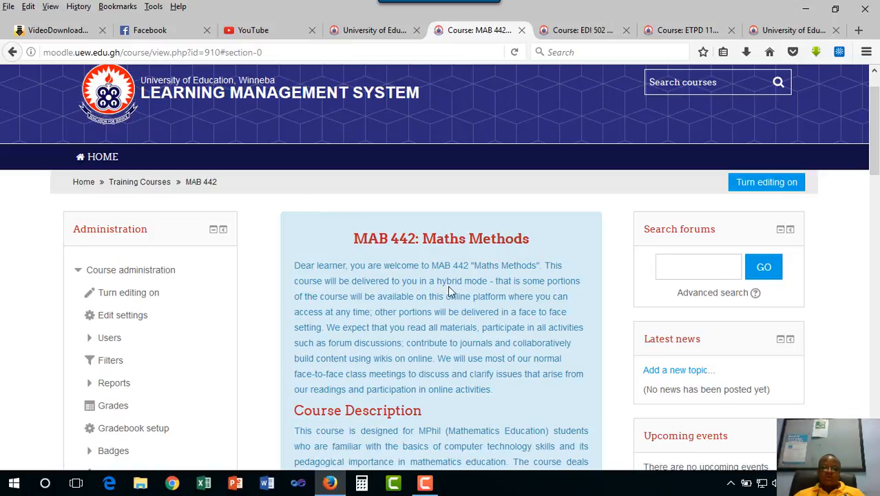
scroll(474, 312, down, 10)
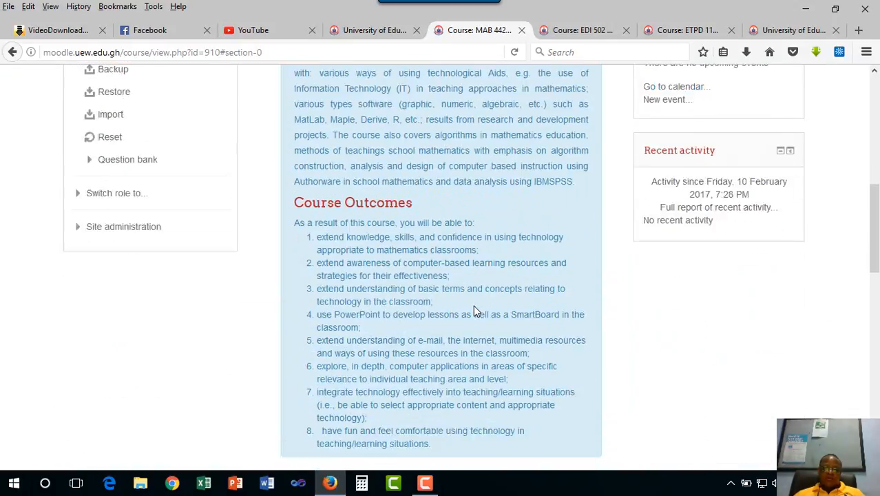
scroll(474, 312, up, 10)
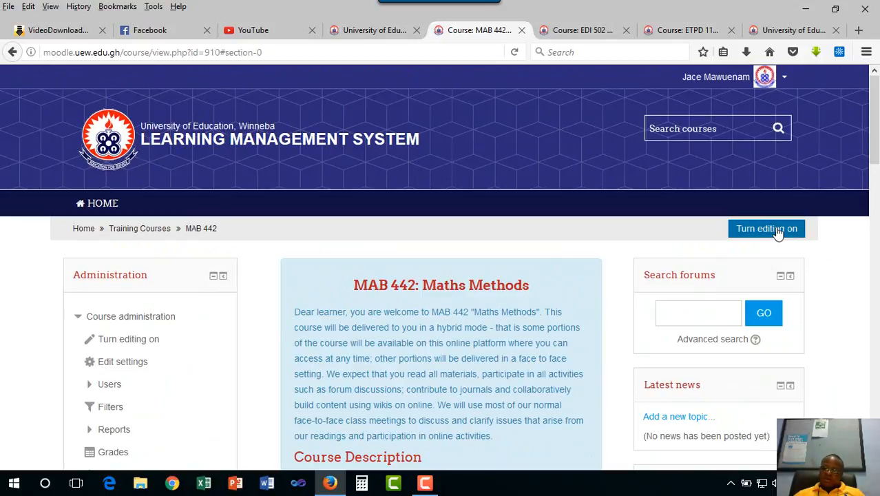
click(778, 231)
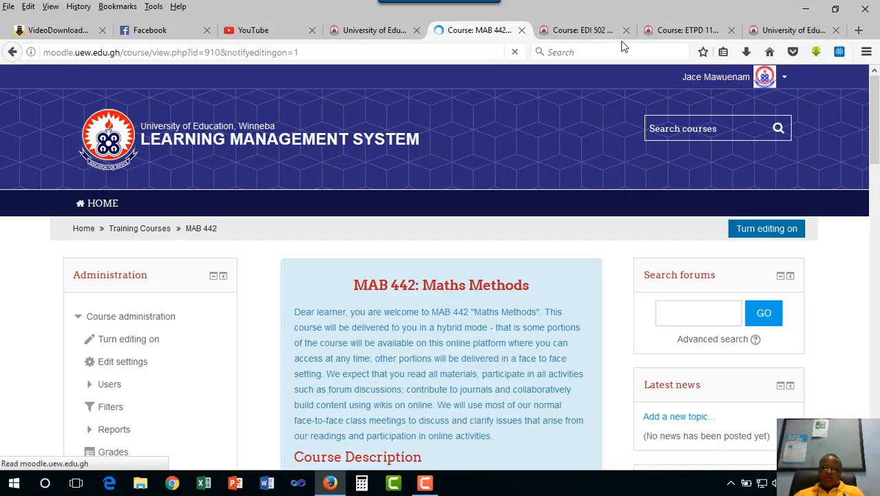
- Examine how the EDI 502 course page arranges its course outline and introductions sections
click(584, 31)
scroll(463, 324, down, 5)
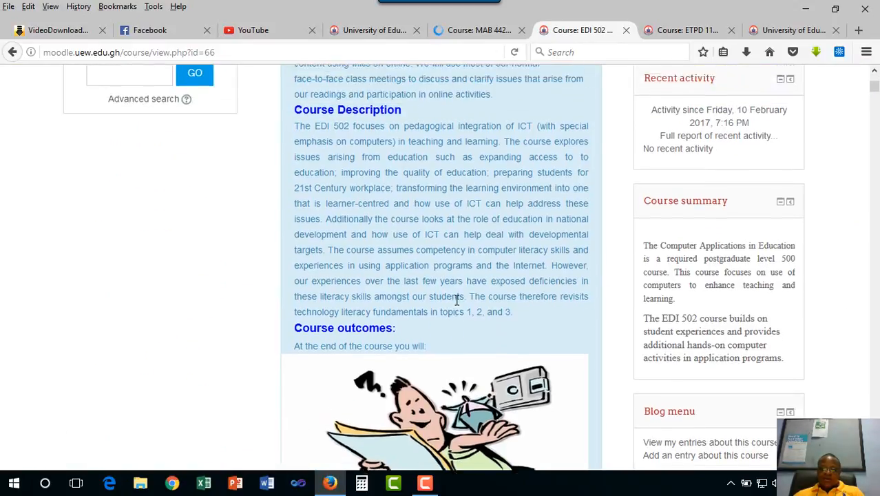
scroll(456, 303, down, 6)
scroll(456, 305, down, 2)
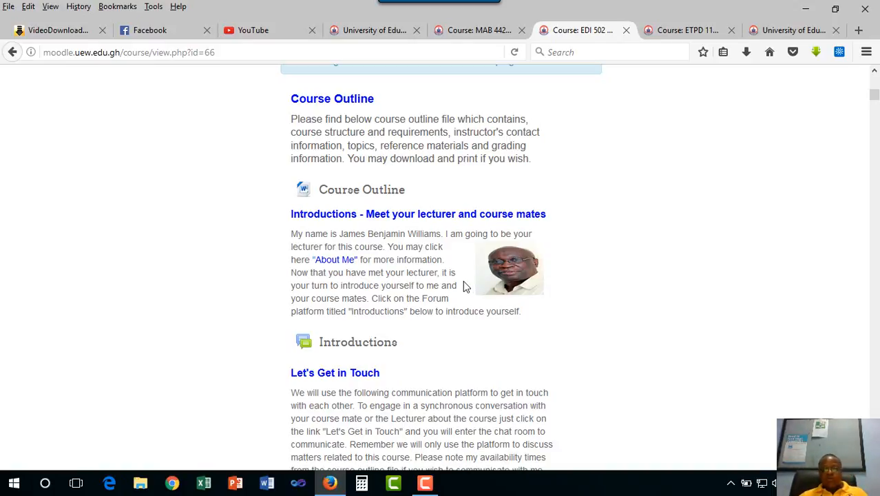
- Start adding a Label resource to the introductory section of the MAB 442 course, which holds the Course Manual and News forum
click(461, 31)
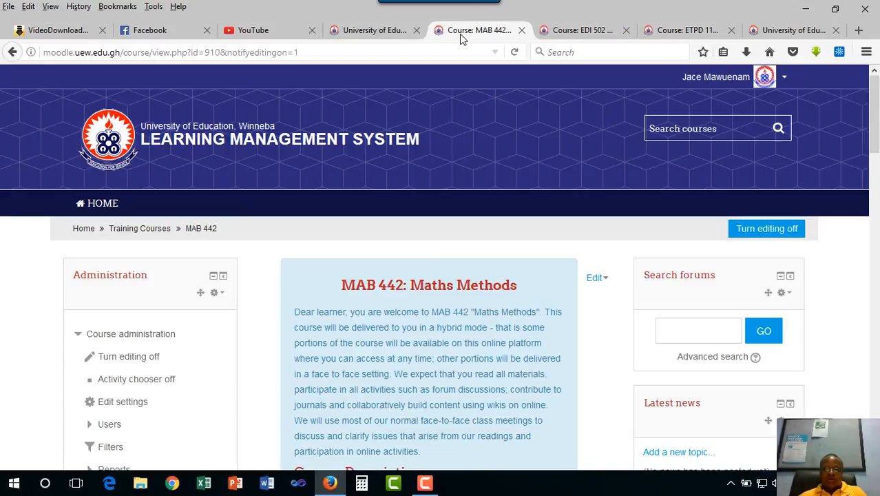
scroll(467, 301, down, 10)
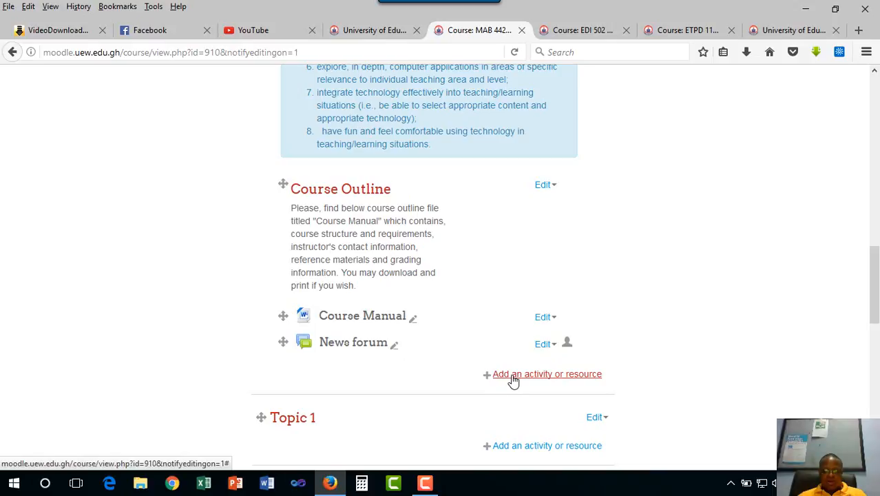
click(513, 374)
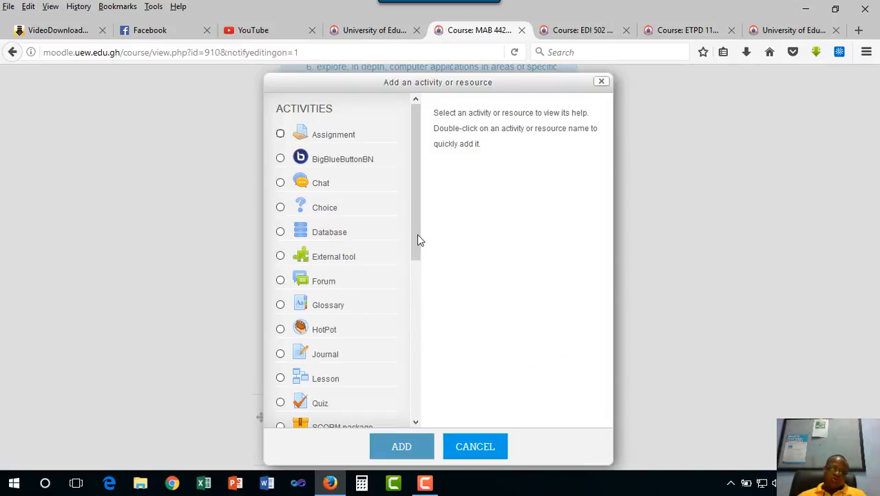
scroll(421, 307, down, 3)
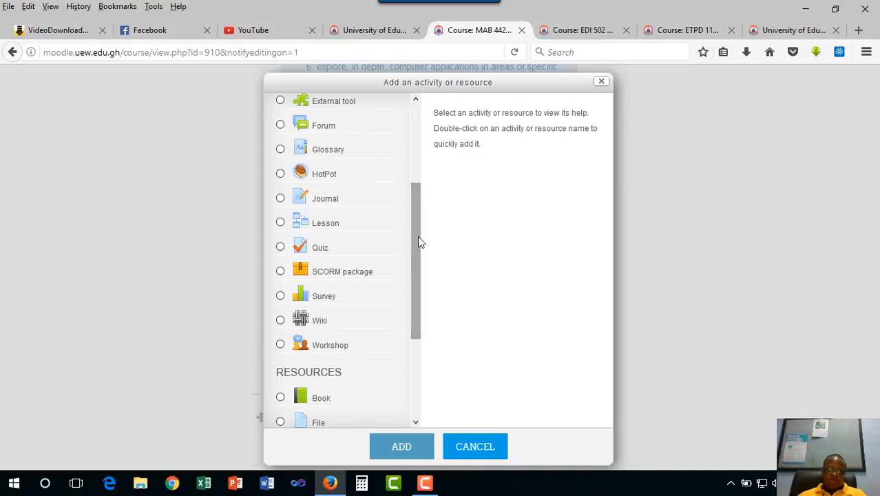
scroll(411, 348, down, 3)
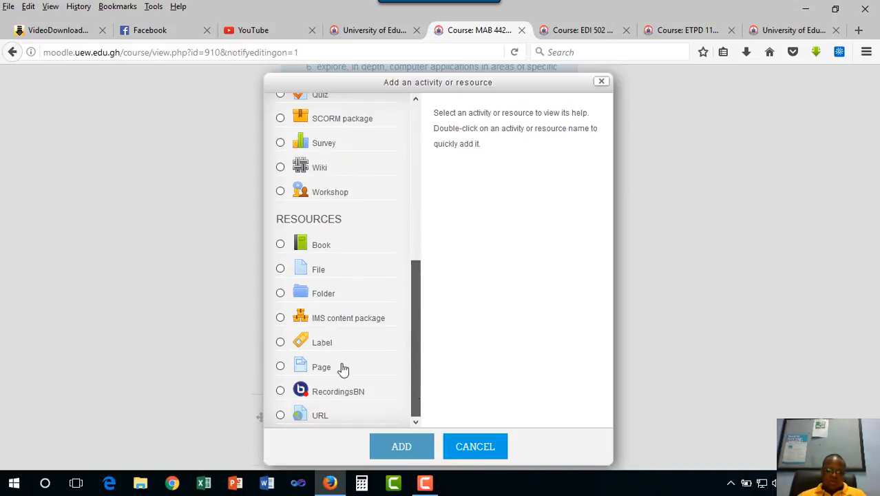
click(282, 342)
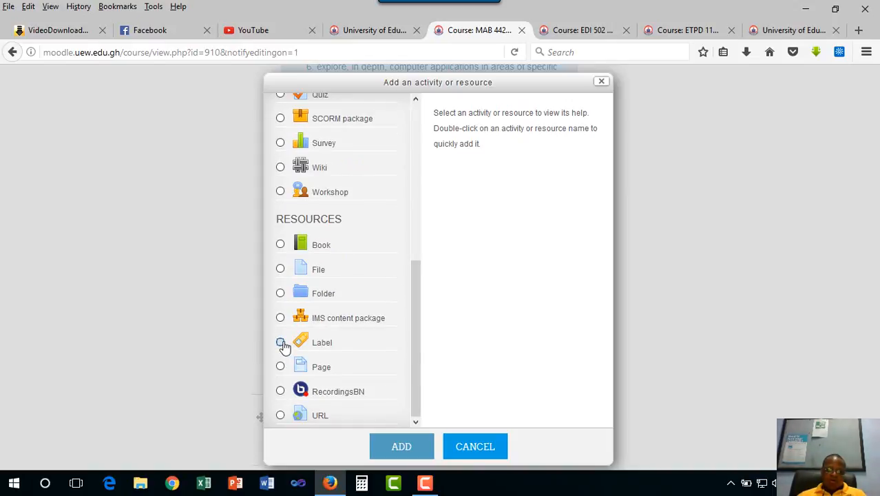
double_click(312, 343)
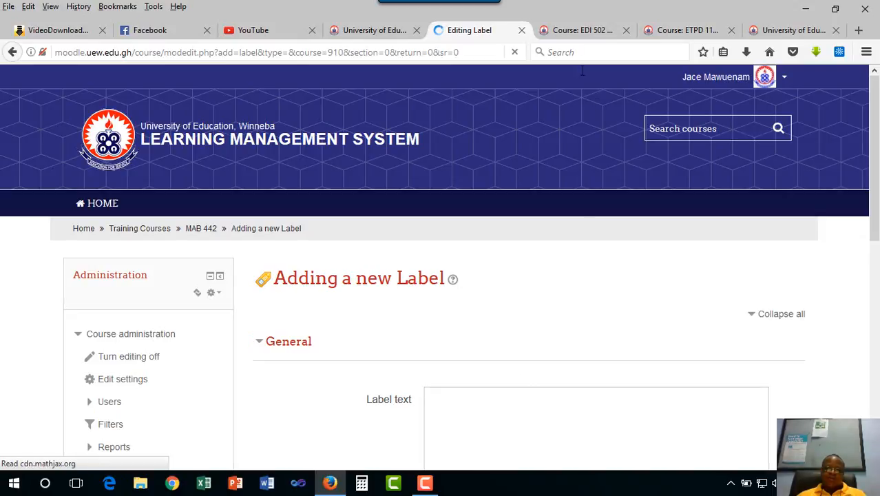
- Review the "Introductions - Meet your lecturer and course mates" text on the EDI 502 course page as a model for the label
click(577, 34)
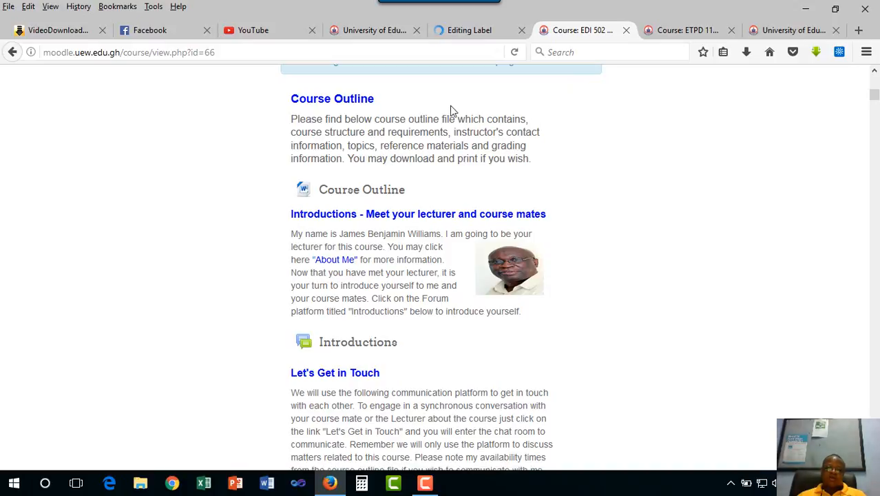
click(458, 31)
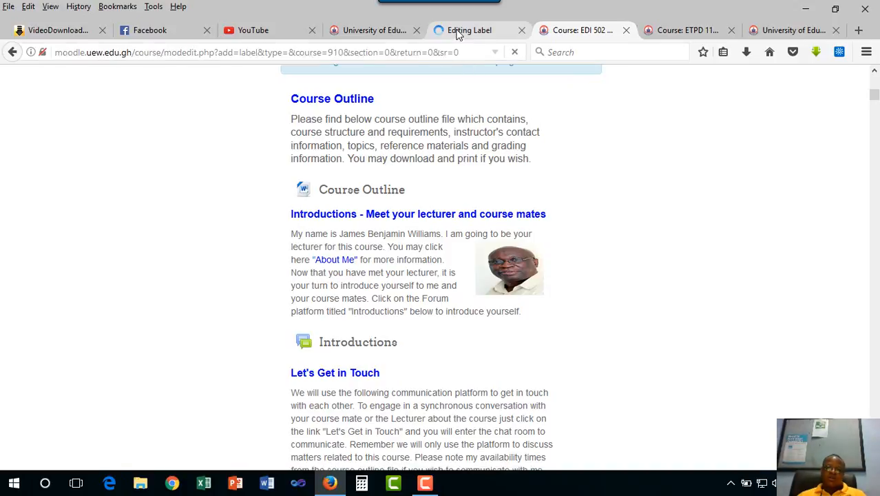
click(566, 32)
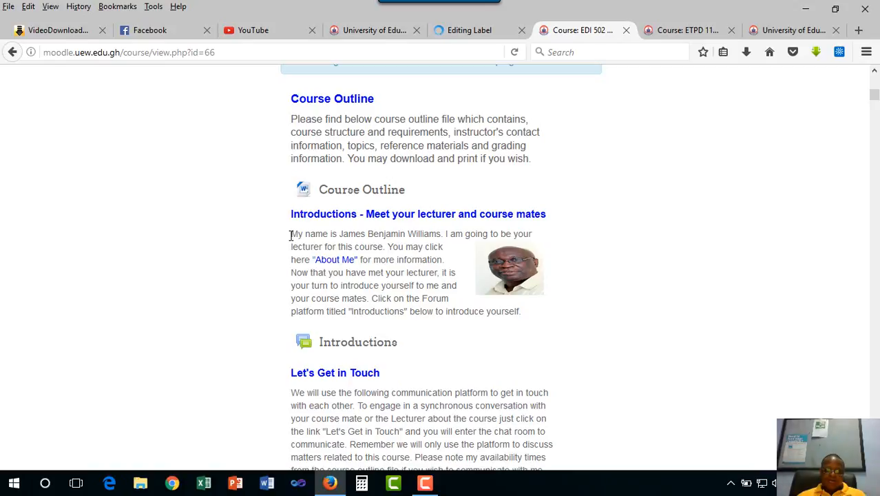
- Copy the lecturer introduction paragraph, including its photo, from the Introductions section of the EDI 502 course page
click(468, 38)
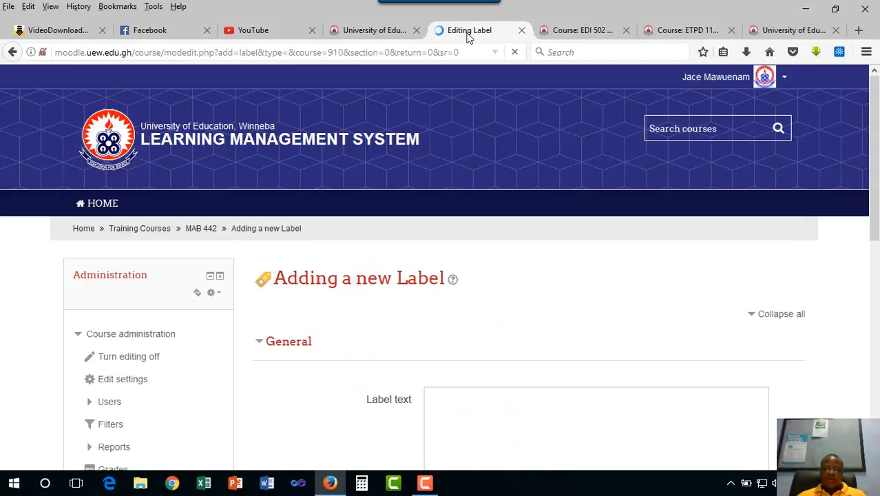
click(580, 33)
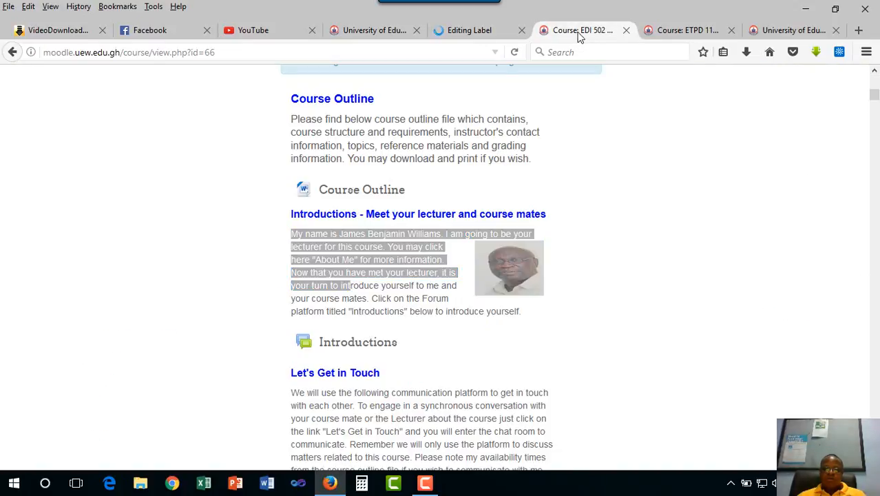
click(329, 265)
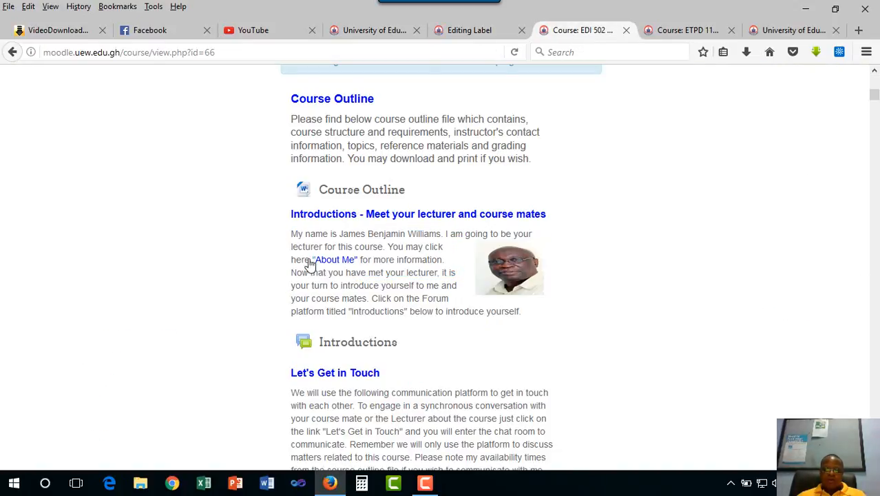
drag(292, 234, 529, 313)
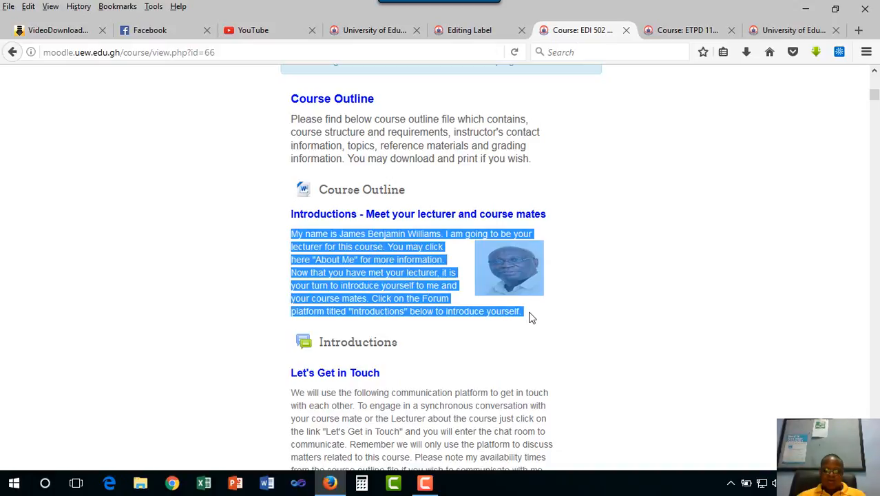
right_click(394, 270)
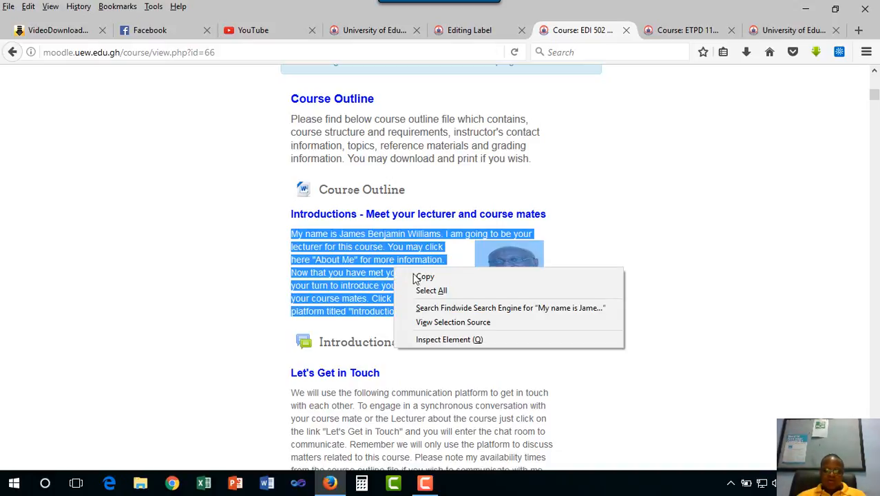
click(421, 277)
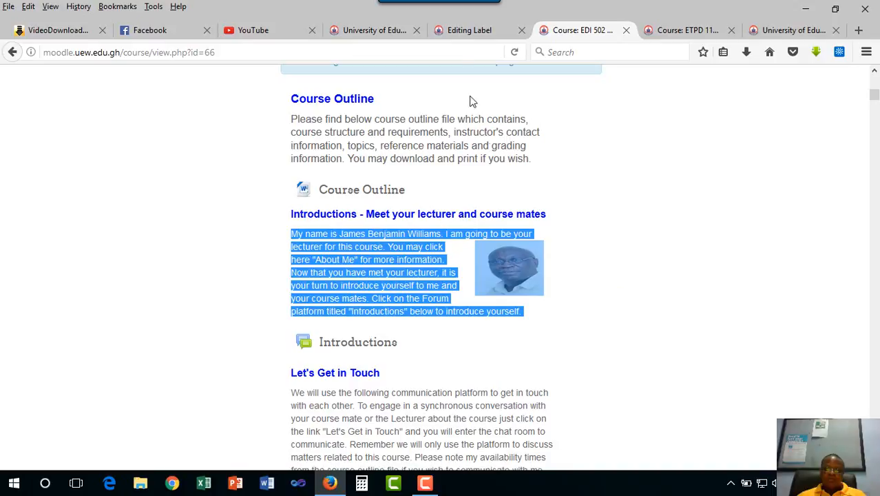
- Enter the heading text "Introductions: Meet Your Lecturer and Course Mates" in the new MAB 442 label
click(466, 32)
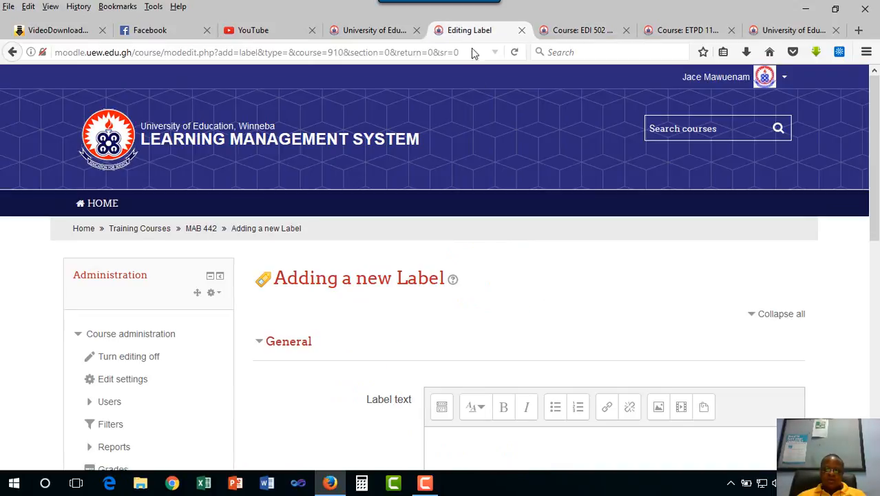
click(467, 435)
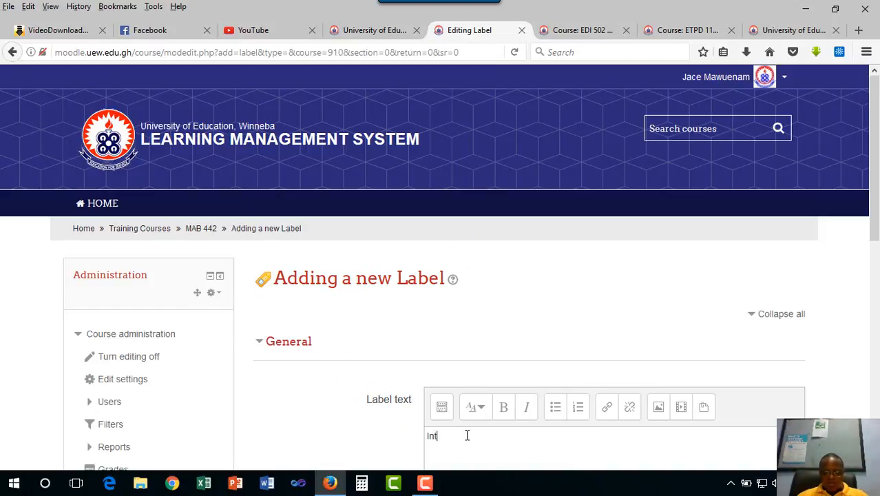
text(Introductions: Me)
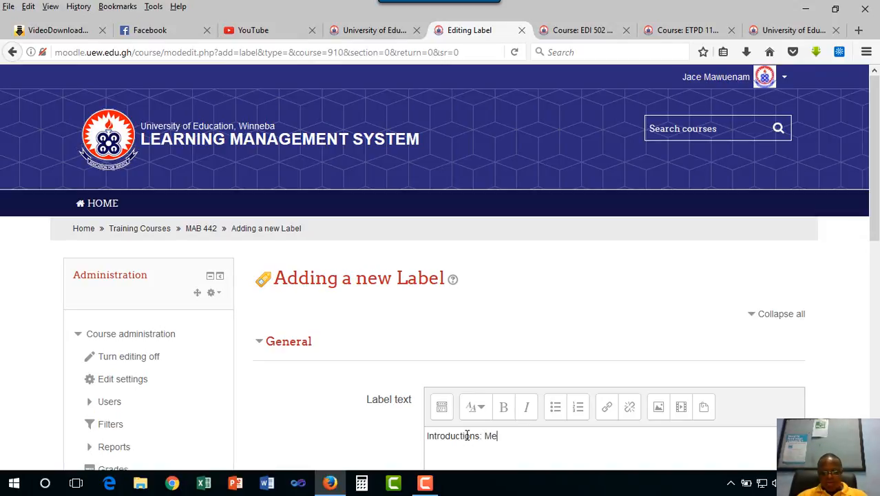
text(et Your Lecturer and)
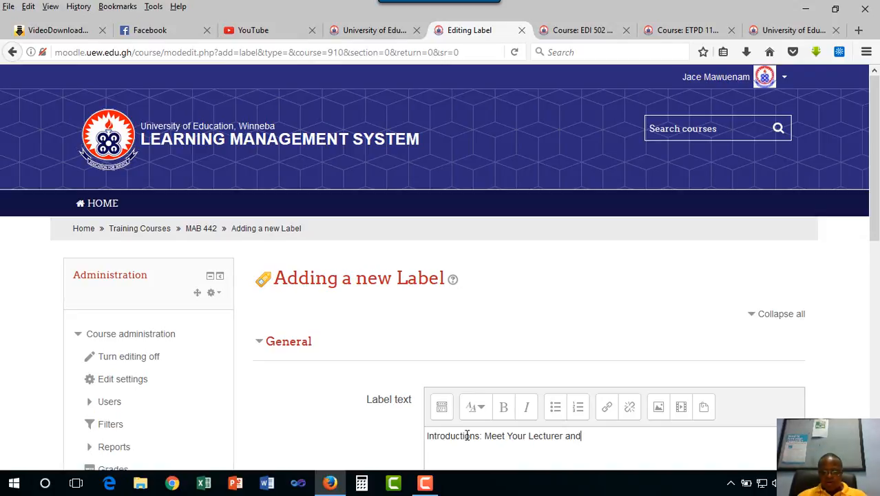
text( Course Mates)
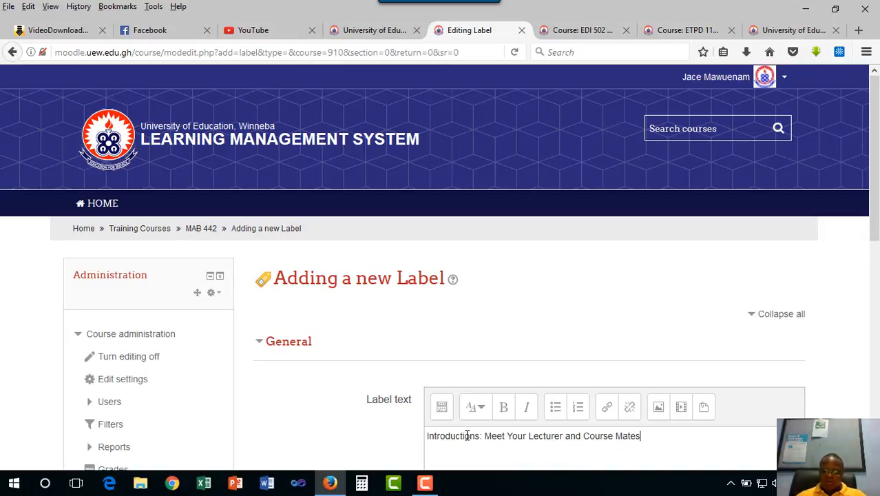
- Format the "Introductions: Meet Your Lecturer and Course Mates" line as Heading (medium)
drag(652, 432, 448, 429)
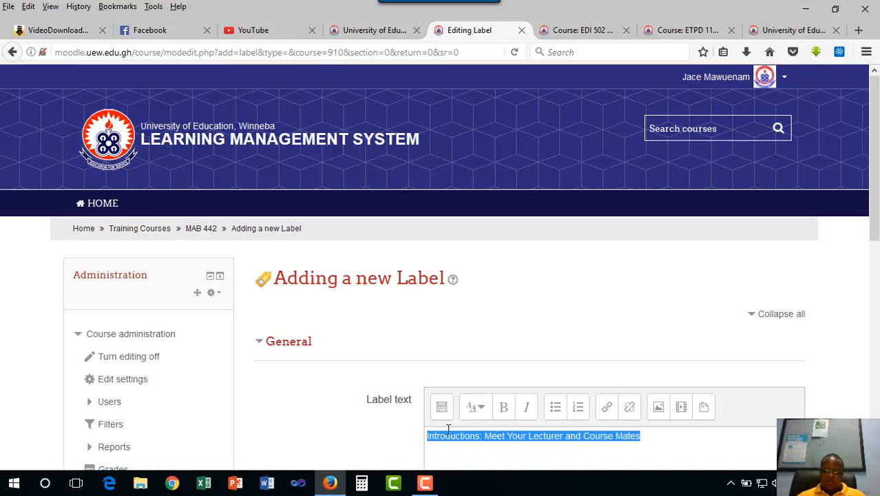
click(481, 412)
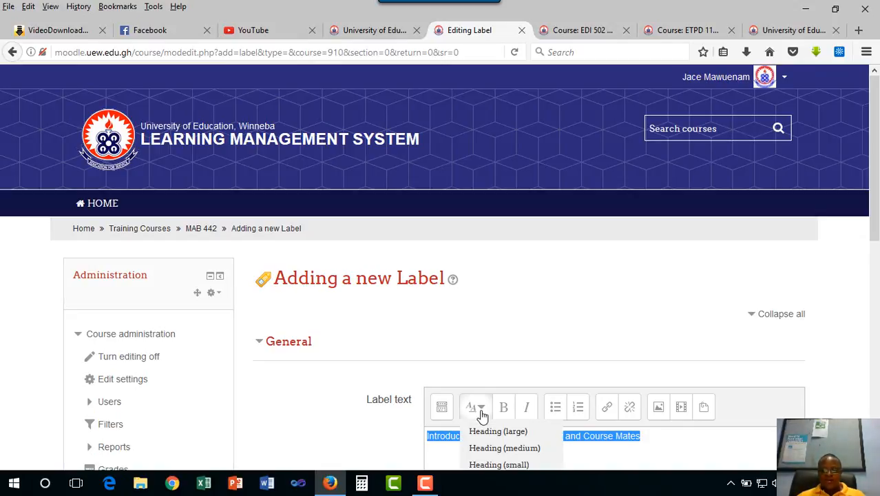
click(505, 448)
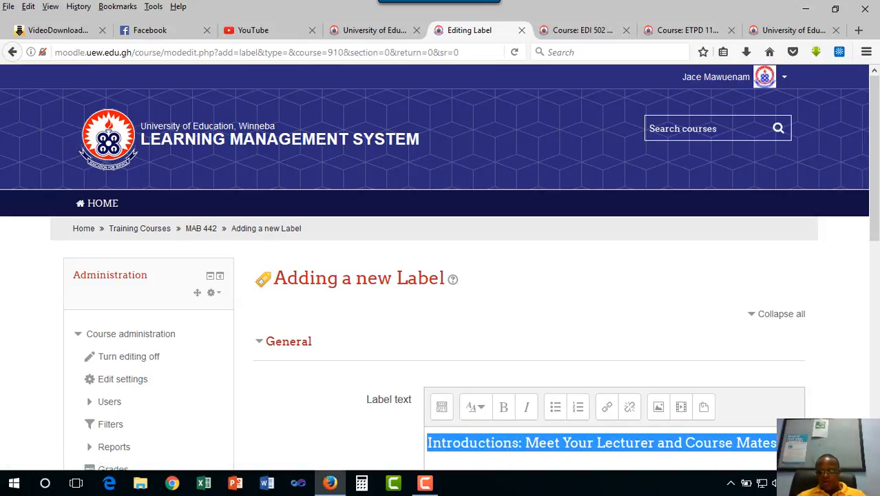
- Paste the copied introduction paragraph and photo beneath the heading in the label text
click(790, 444)
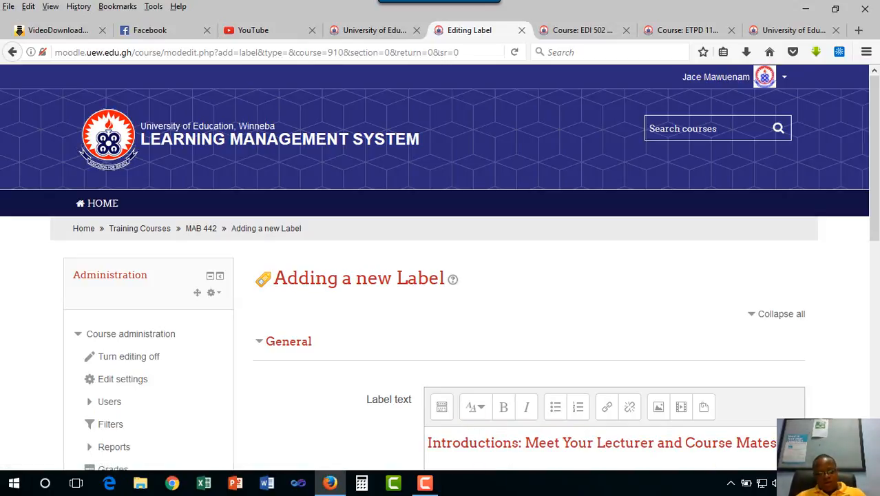
key(ctrl+v)
scroll(739, 440, down, 3)
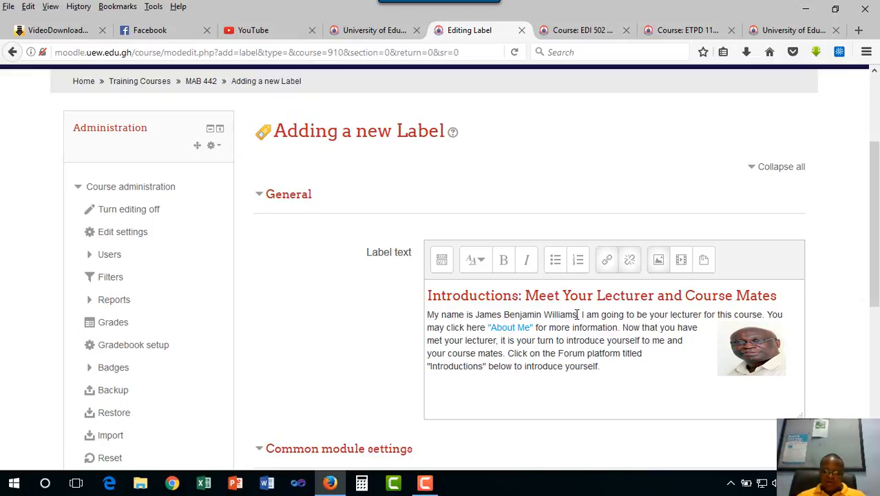
- Replace the lecturer's name after "My name is" in the pasted paragraph with the MAB 442 lecturer's full name
drag(578, 314, 475, 314)
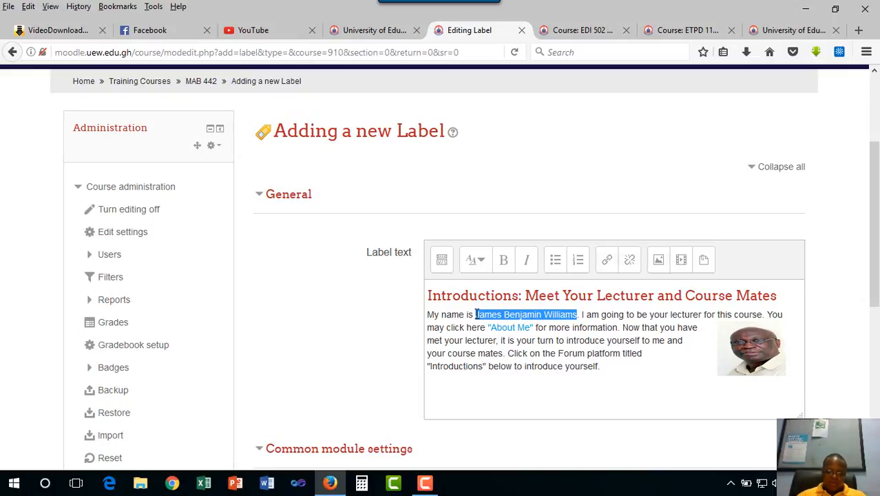
key(BackSpace)
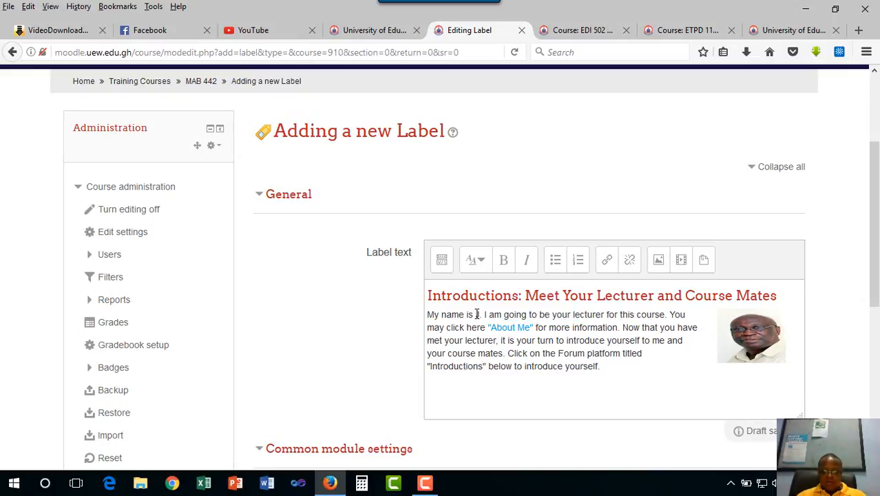
text(Jac)
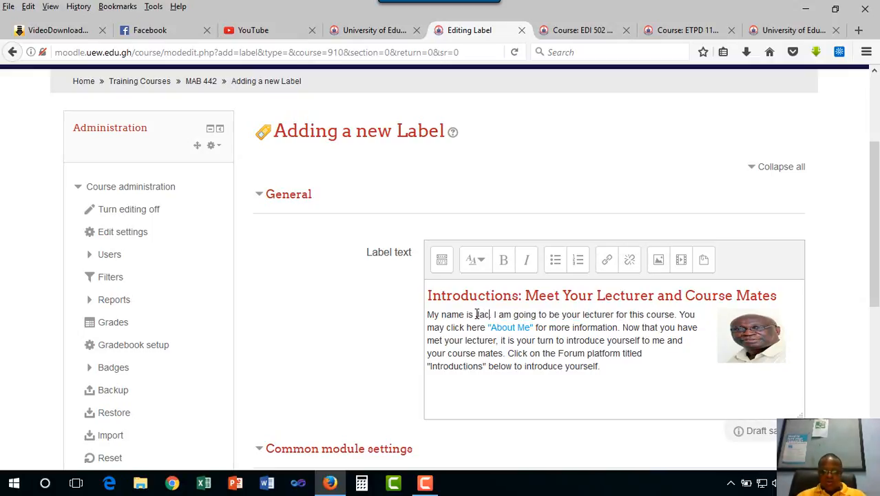
text(e )
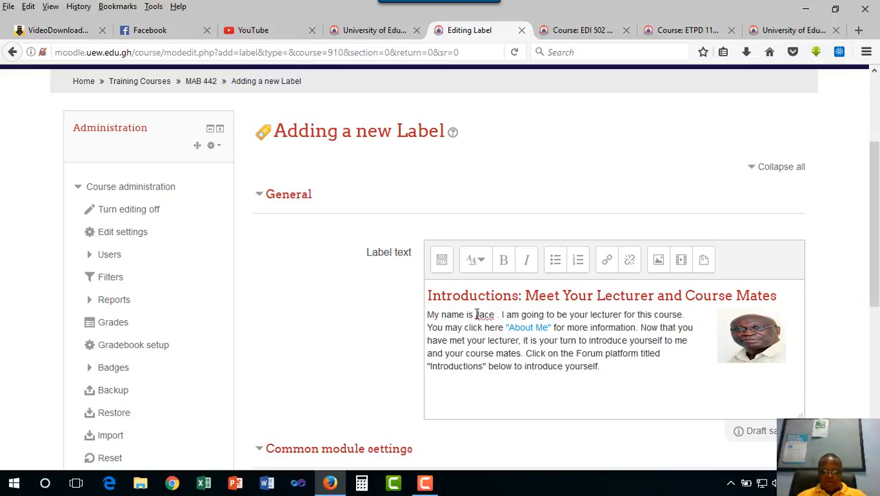
text(]]])
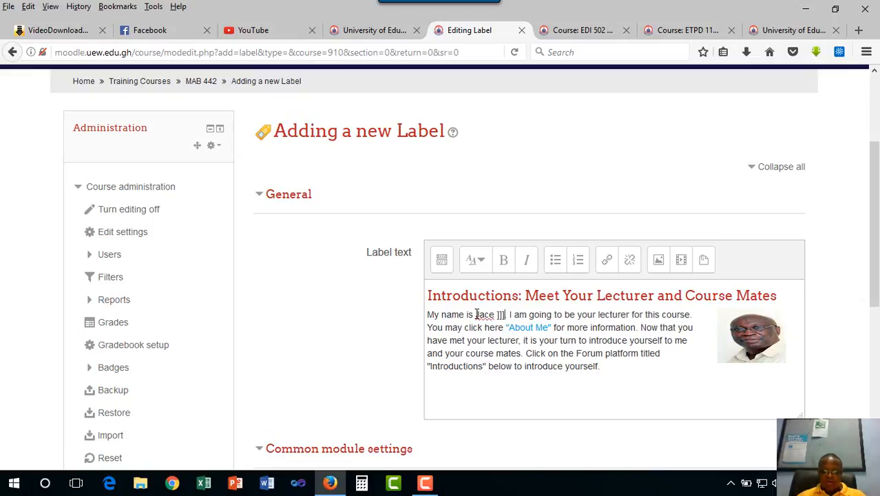
key(BackSpace)
key(BackSpace)
key(BackSpace)
key(BackSpace)
key(BackSpace)
key(BackSpace)
key(BackSpace)
key(BackSpace)
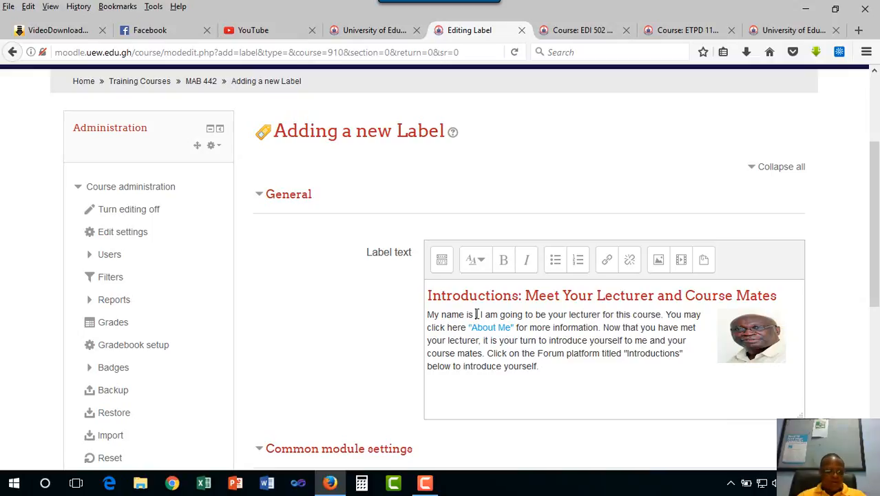
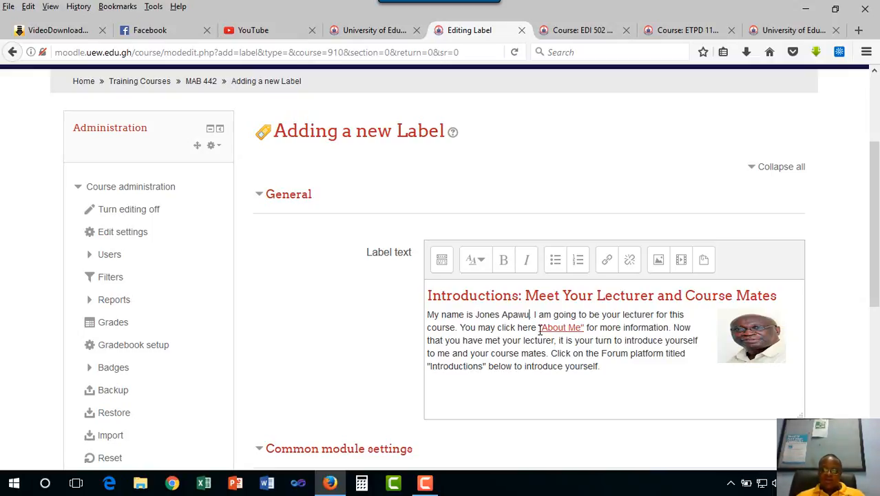
- Remove the existing link from "About Me" and copy the web address of the MAB 442 lecturer's Moodle profile page
drag(539, 329, 586, 328)
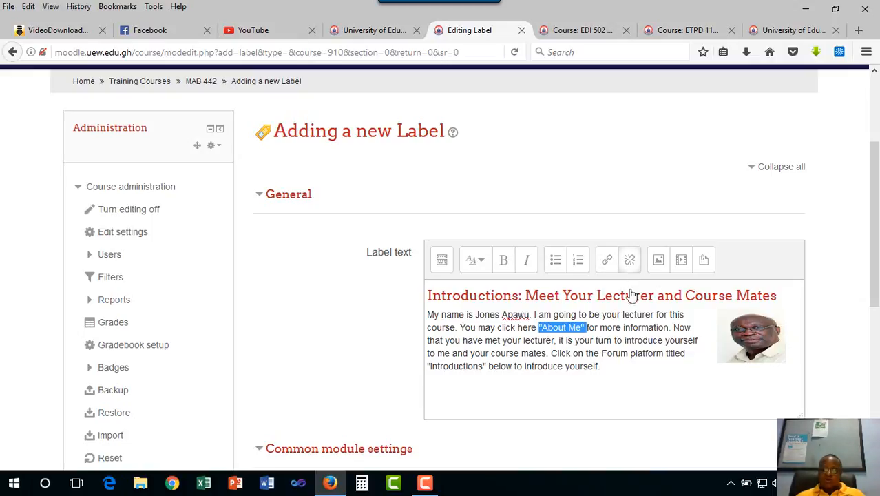
click(604, 337)
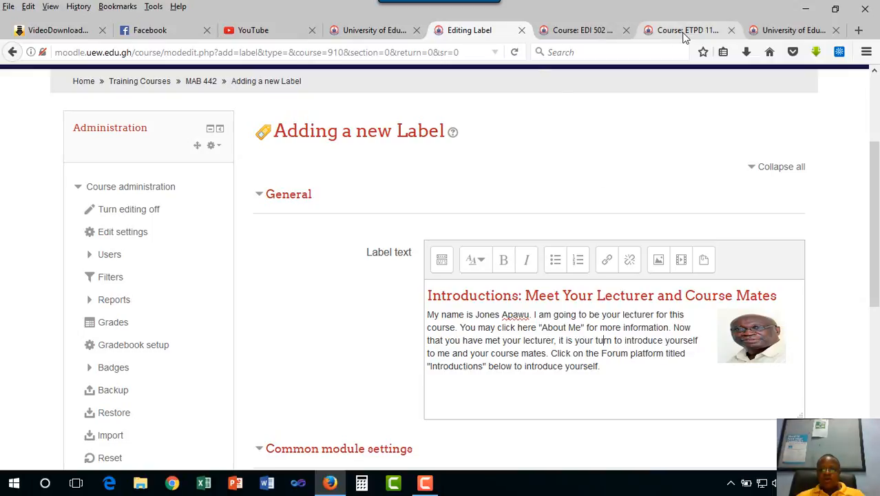
click(776, 31)
scroll(578, 331, down, 3)
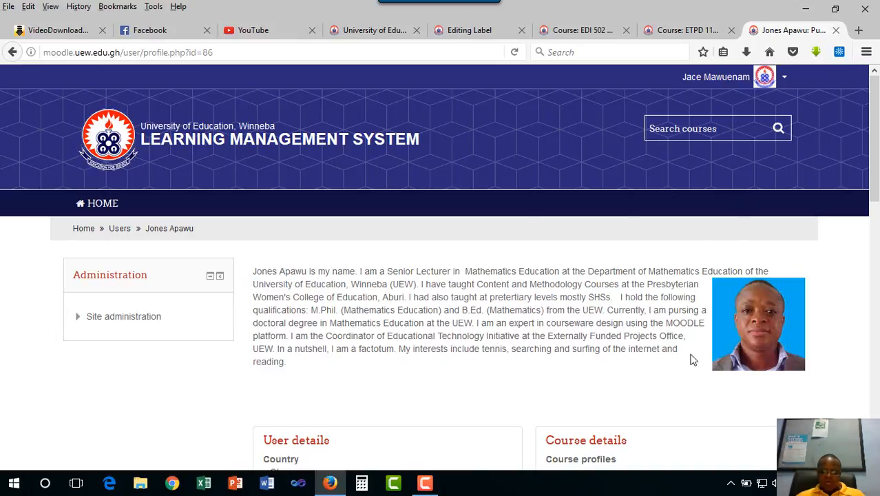
click(184, 53)
right_click(183, 52)
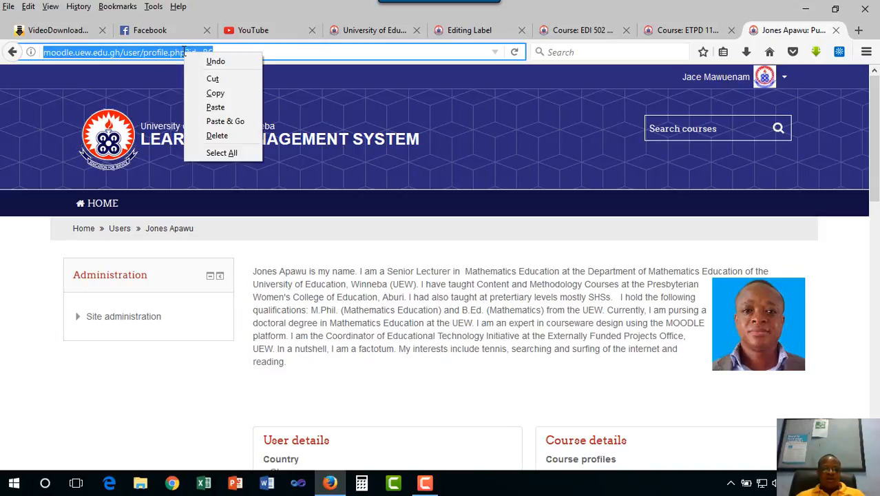
click(226, 93)
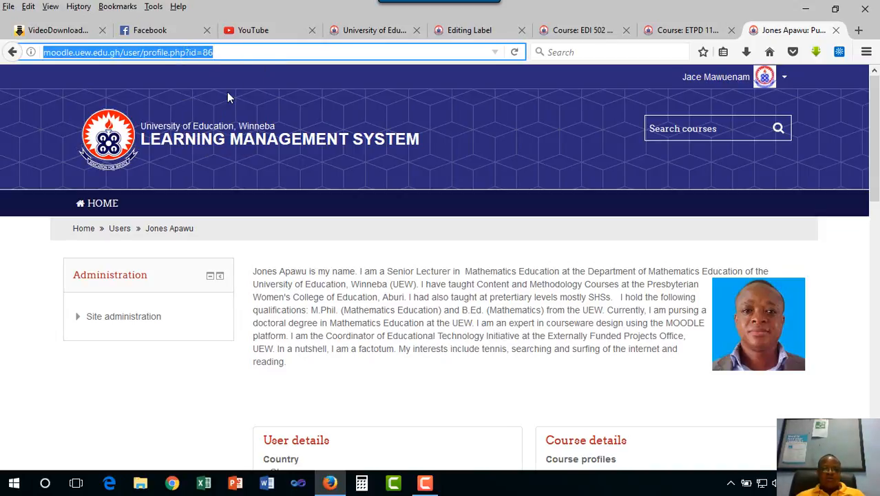
- Link "About Me" in the label text to the copied lecturer profile address, without opening it in a new window
click(471, 31)
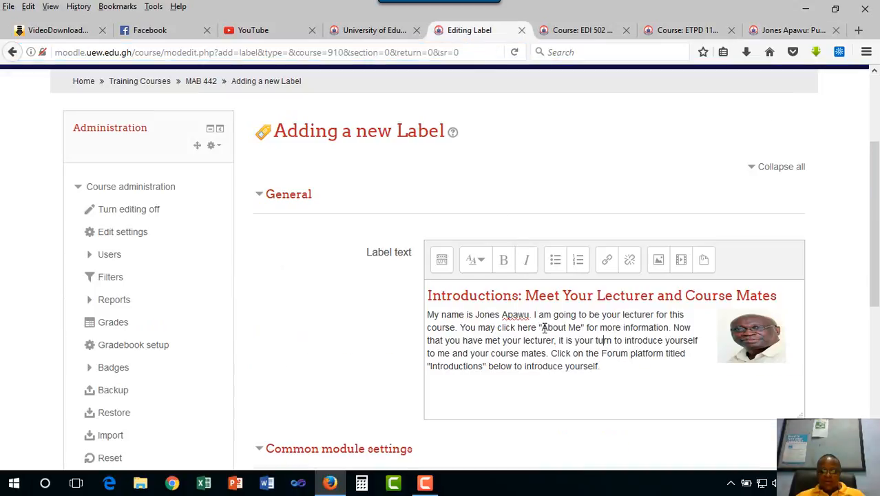
drag(543, 329, 582, 328)
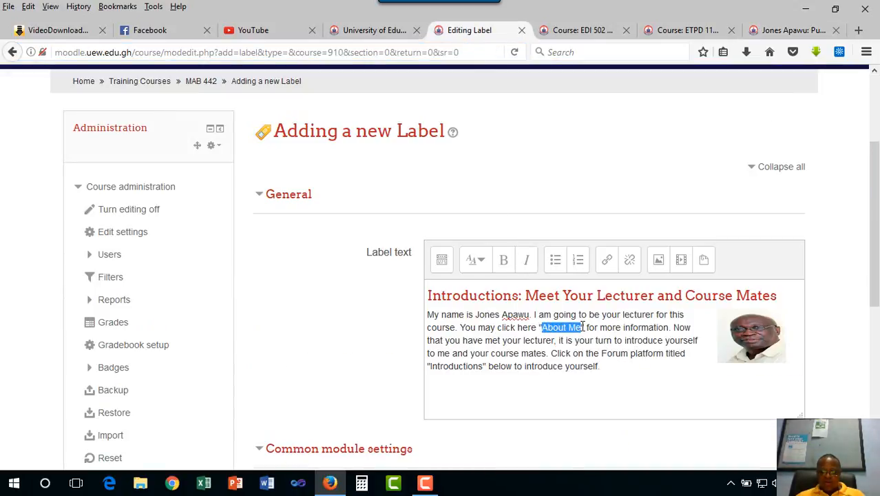
click(608, 268)
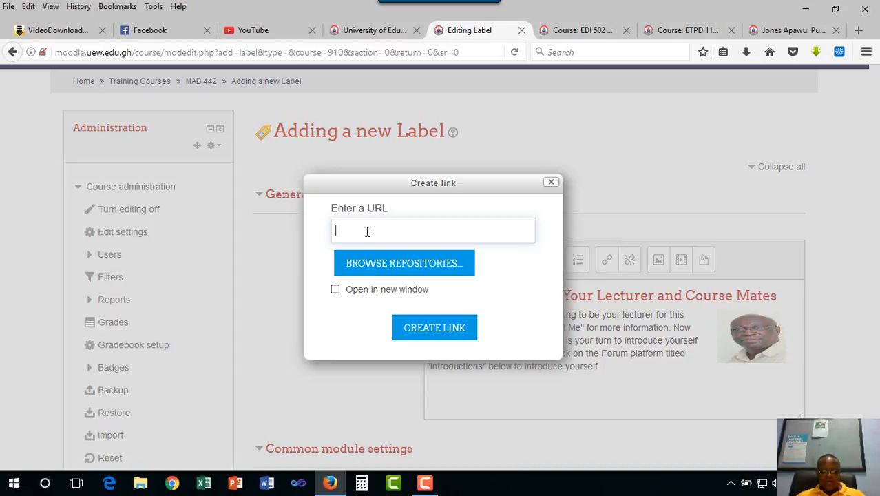
key(ctrl+v)
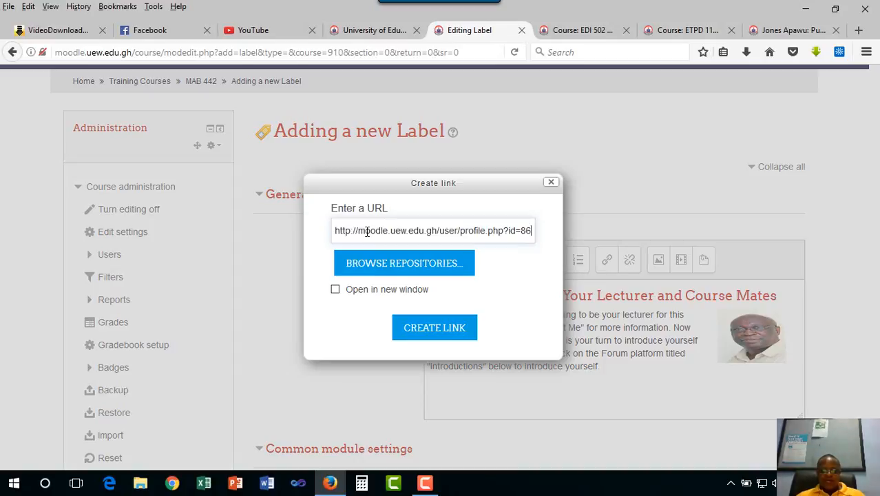
click(436, 330)
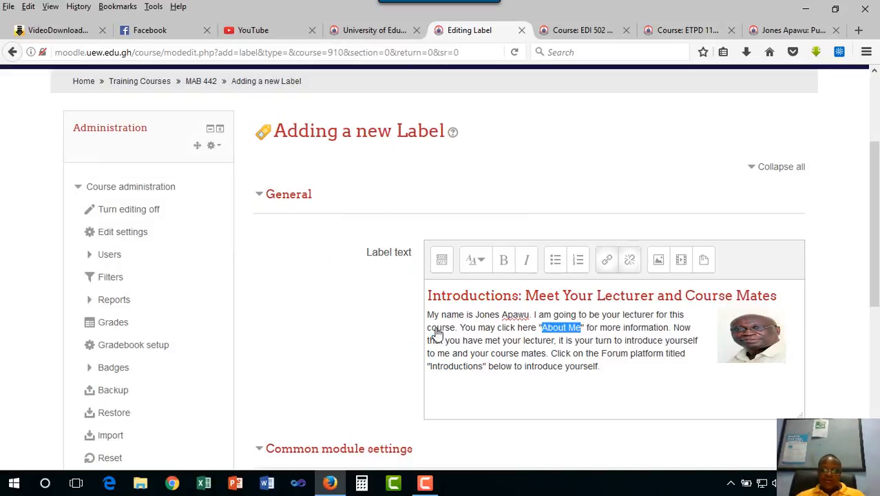
click(563, 352)
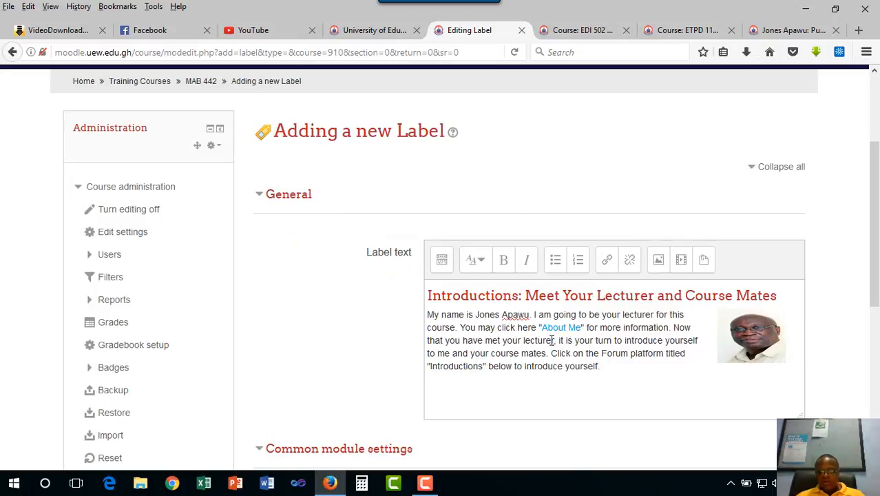
scroll(456, 366, down, 5)
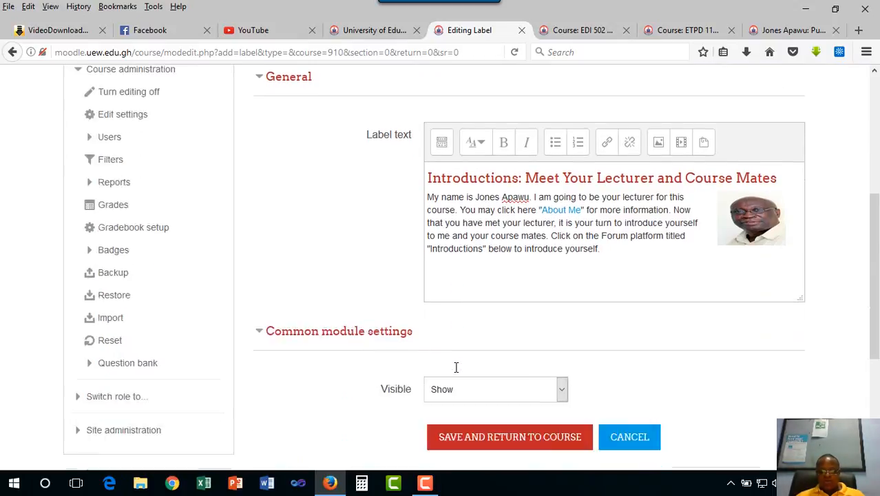
- Update the "About Me" link to the lecturer's profile in the label text so that it opens in a new window
scroll(485, 277, up, 3)
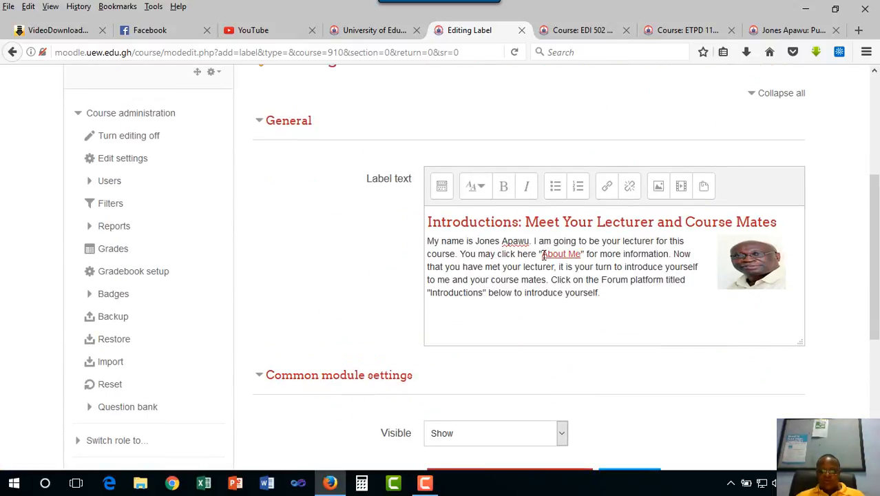
drag(542, 253, 580, 254)
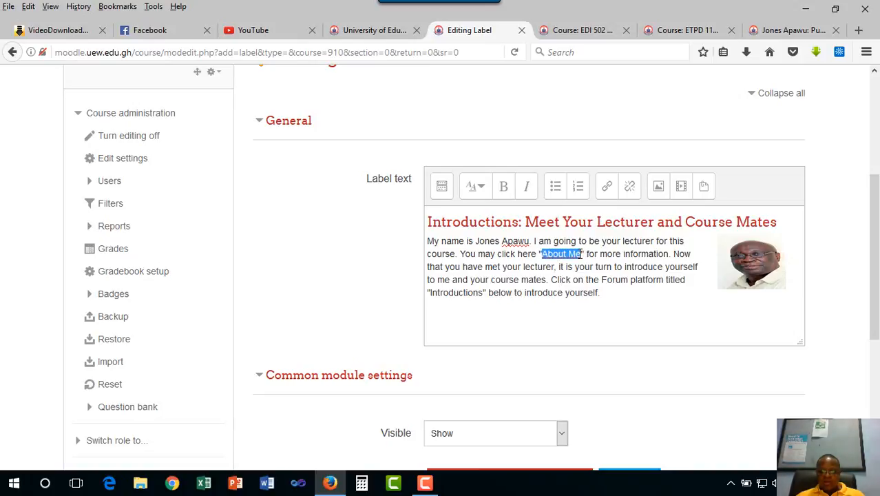
click(607, 187)
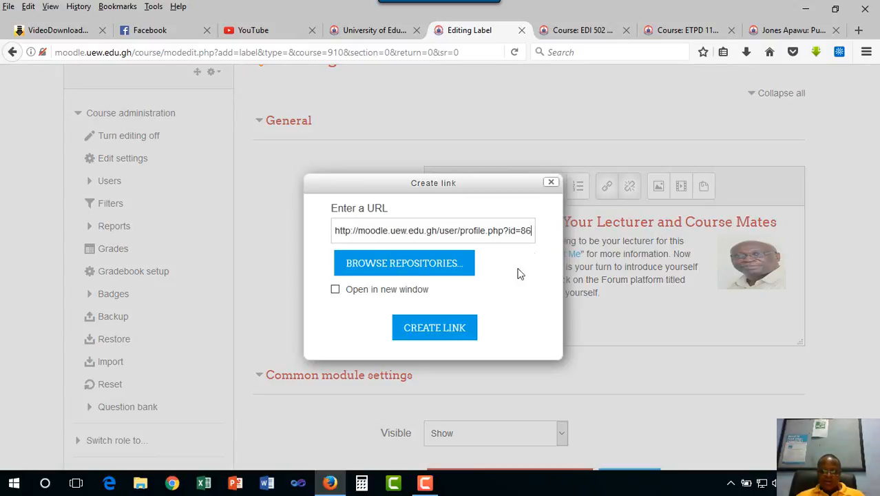
click(433, 329)
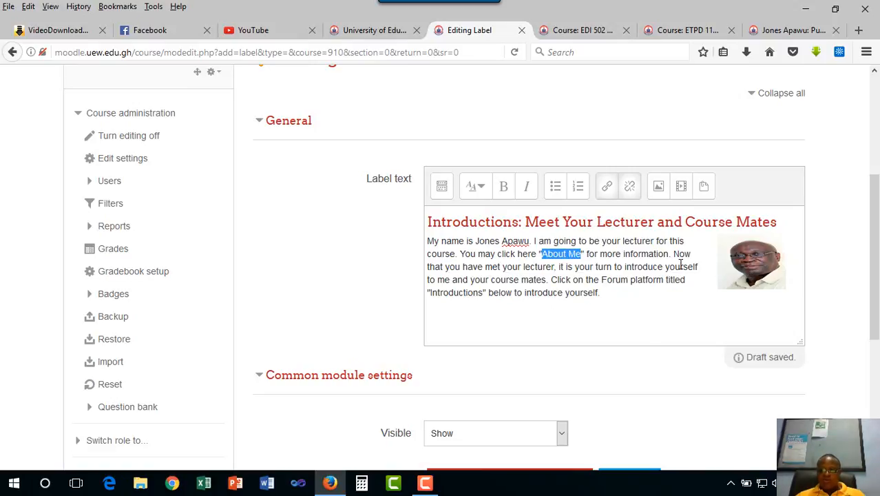
click(634, 255)
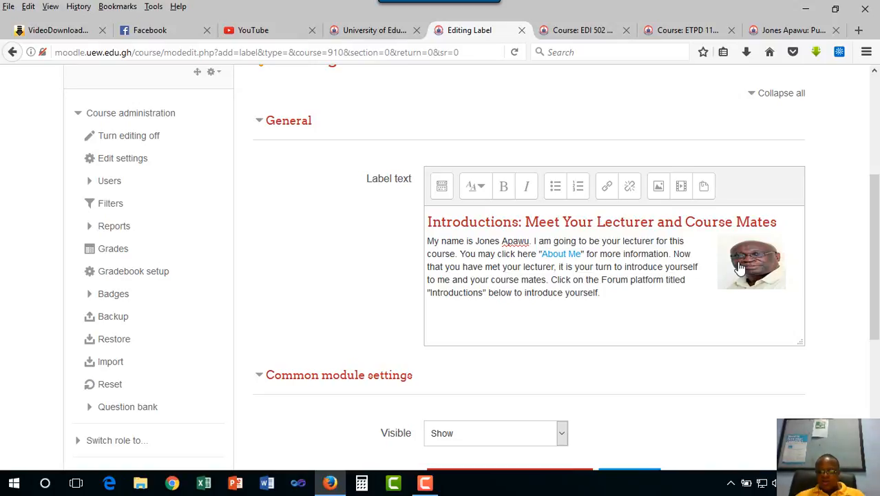
- Replace the lecturer photo in the label text by uploading JA.jpg from the Desktop
click(739, 267)
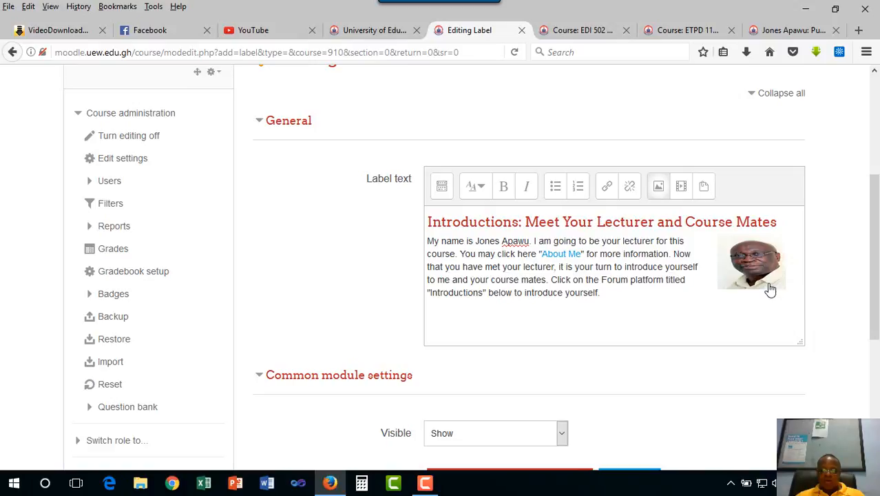
double_click(746, 279)
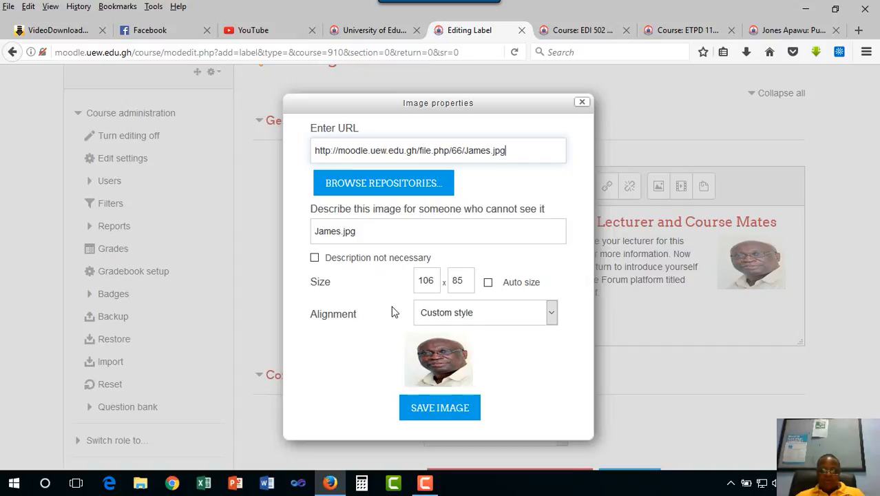
click(384, 184)
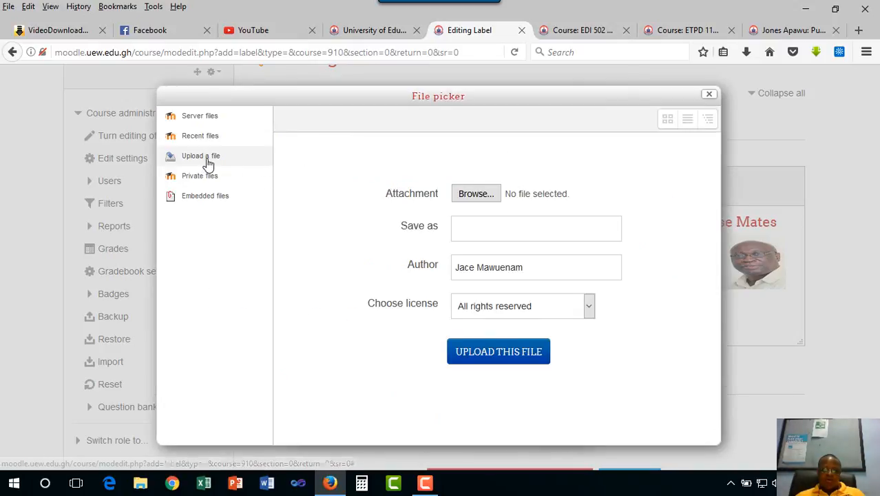
click(474, 193)
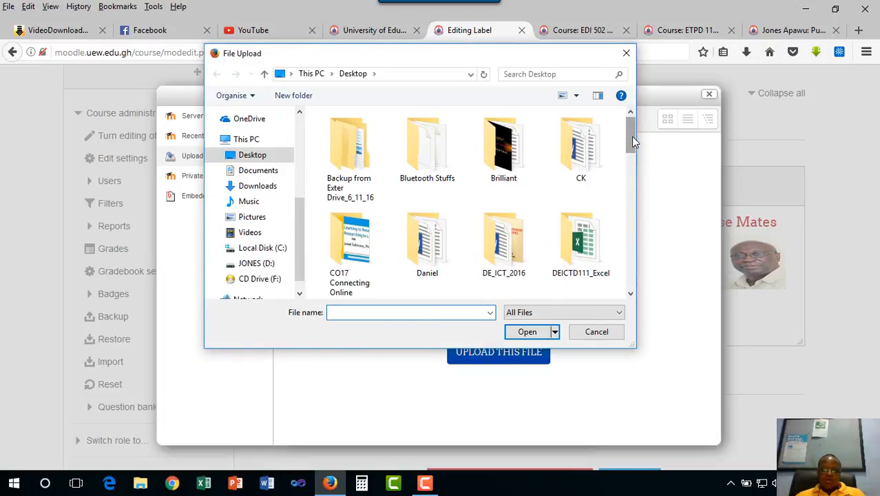
drag(631, 136, 630, 230)
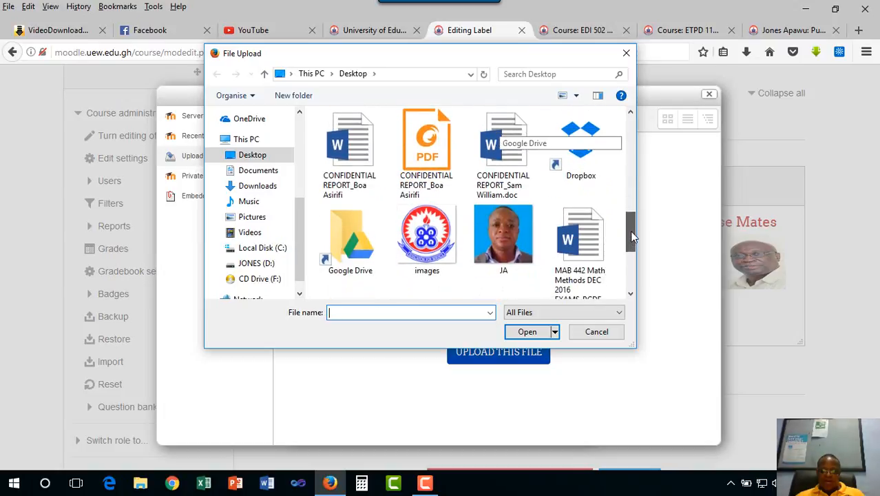
double_click(515, 249)
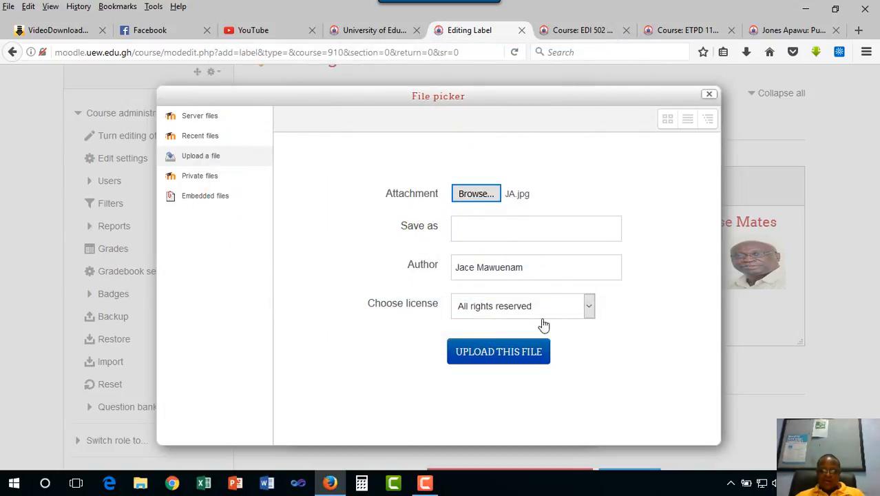
click(502, 356)
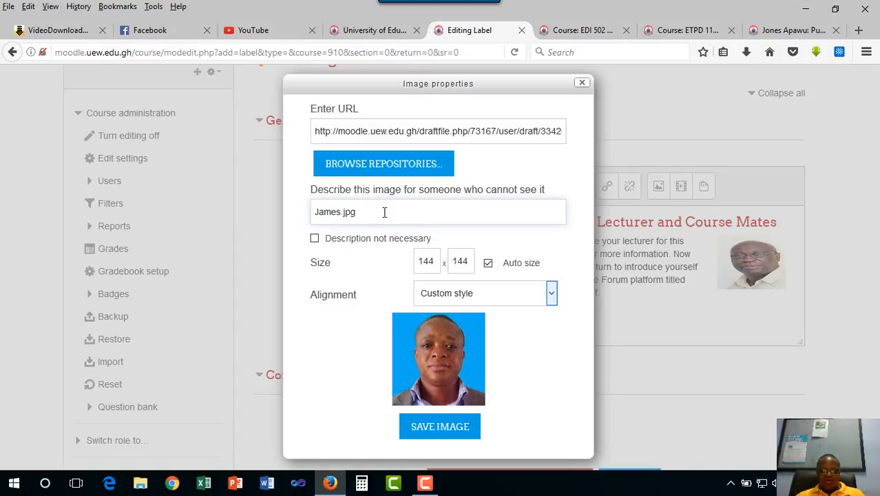
- Replace the photo's description for people who cannot see it with "JA"
drag(356, 212, 299, 212)
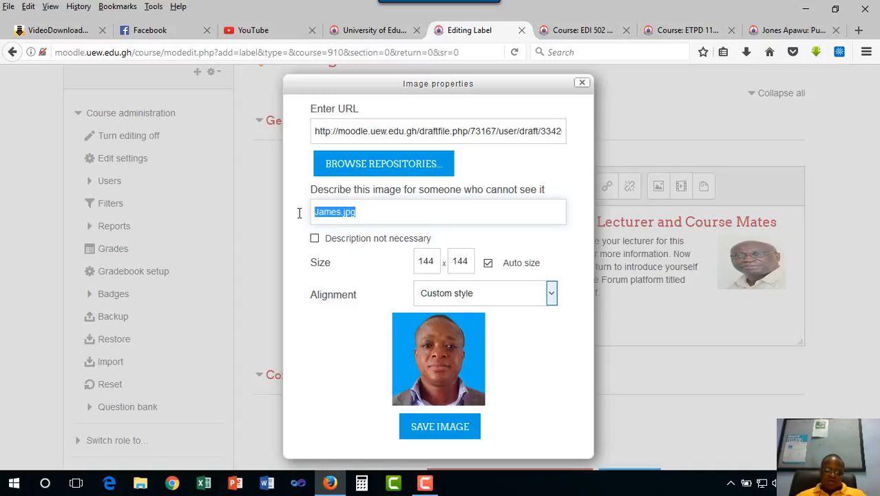
key(BackSpace)
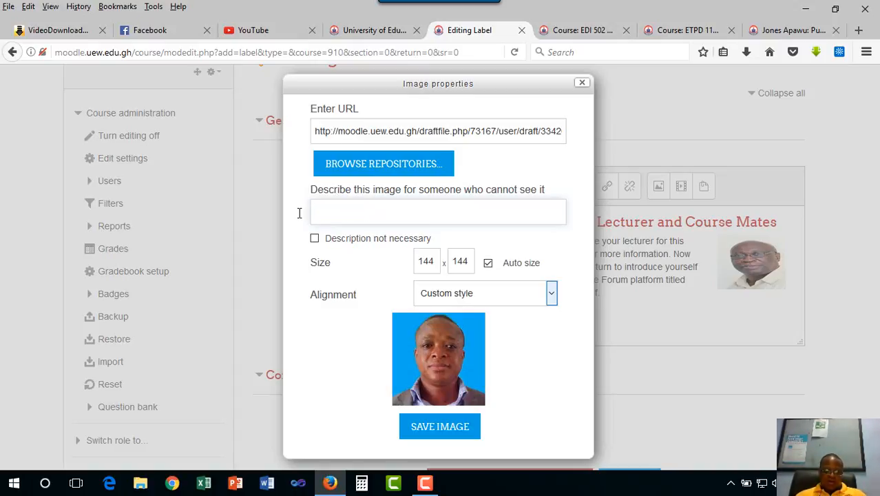
text(JA)
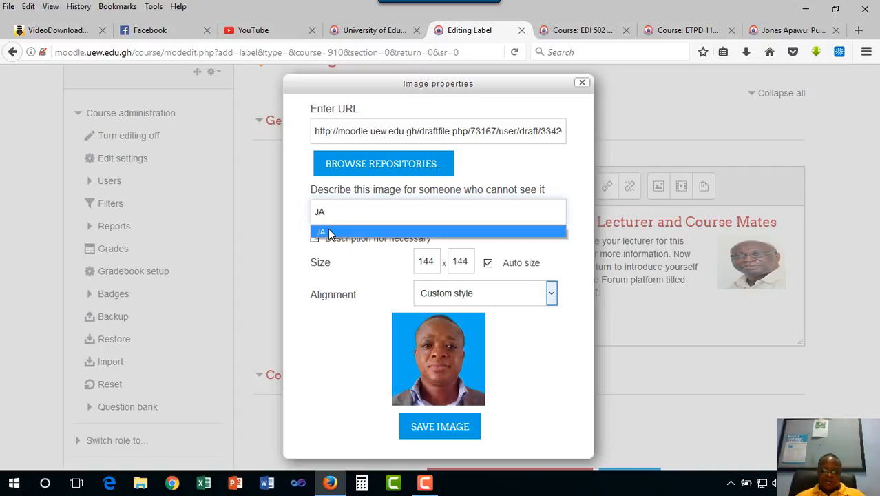
click(329, 233)
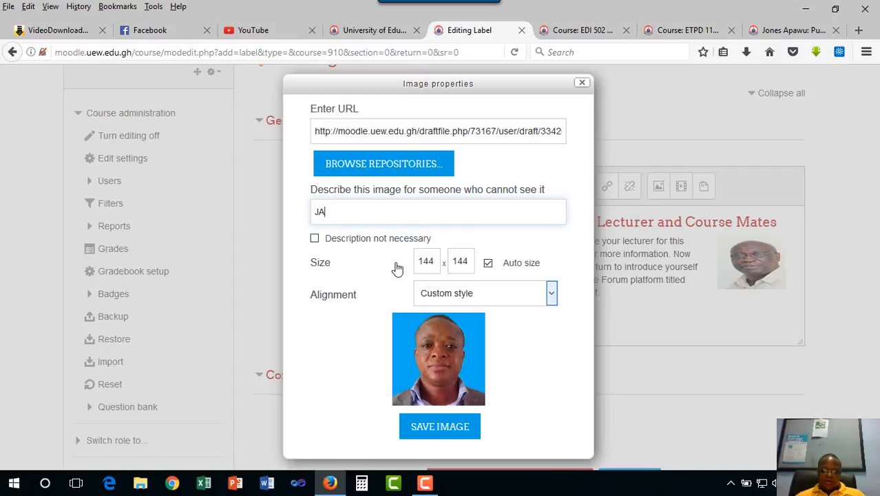
- Set the photo's size to 100 x 100
click(434, 261)
key(BackSpace)
key(BackSpace)
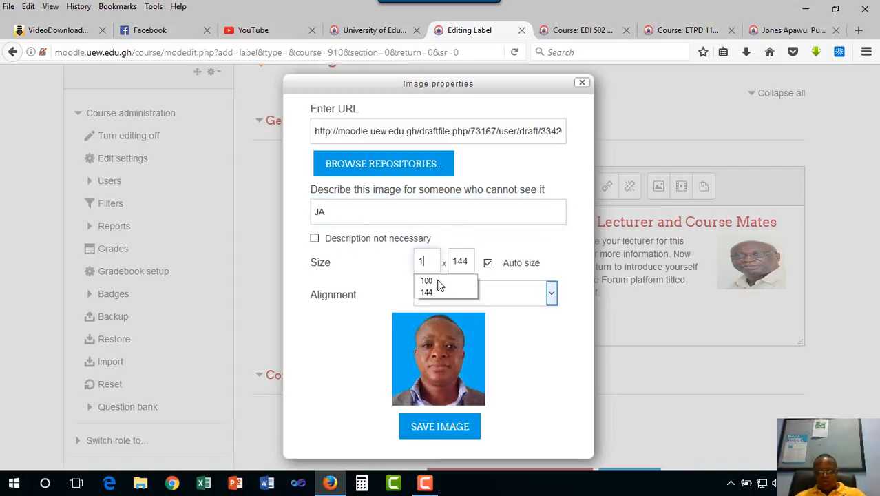
text(00)
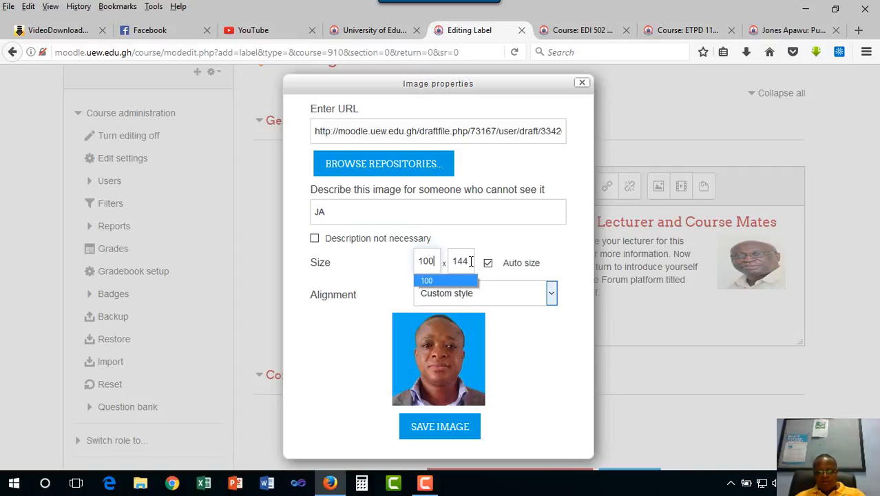
click(468, 261)
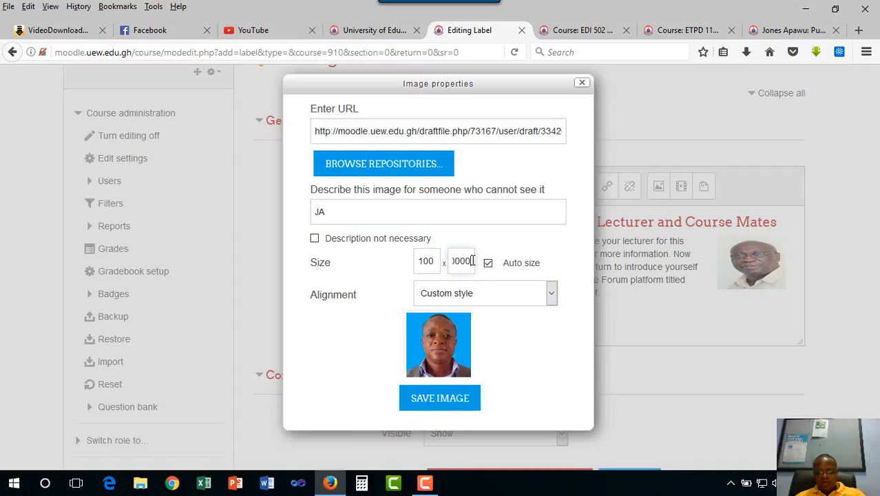
key(BackSpace)
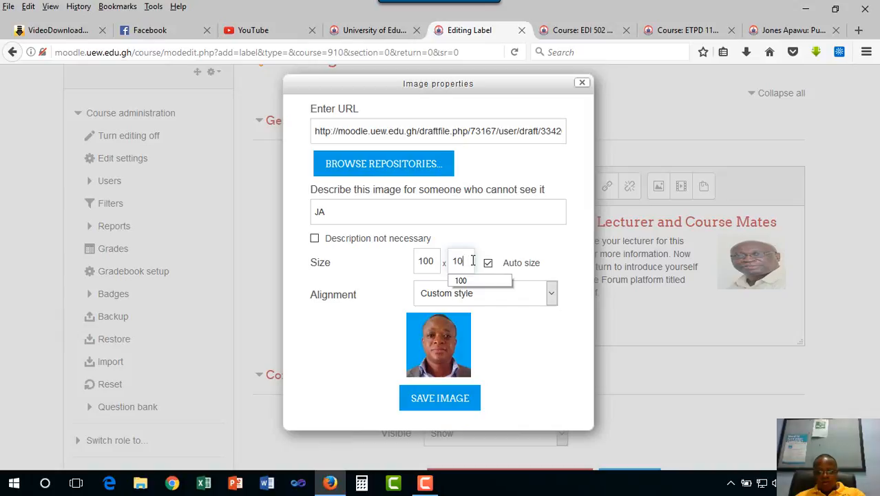
click(471, 280)
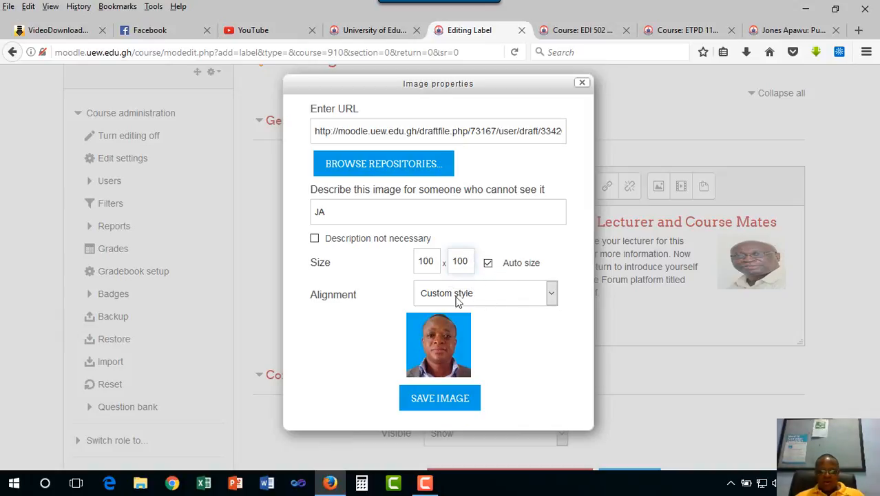
- Set the photo's alignment to Right and save the image
click(552, 296)
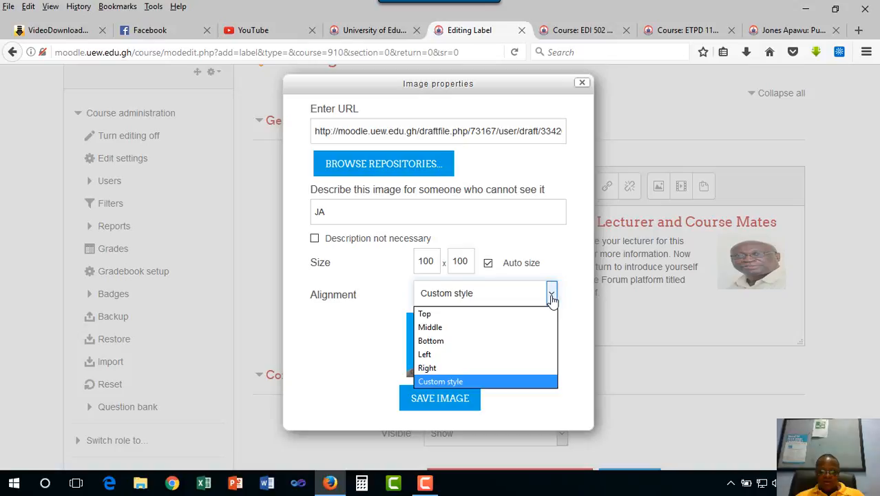
click(446, 368)
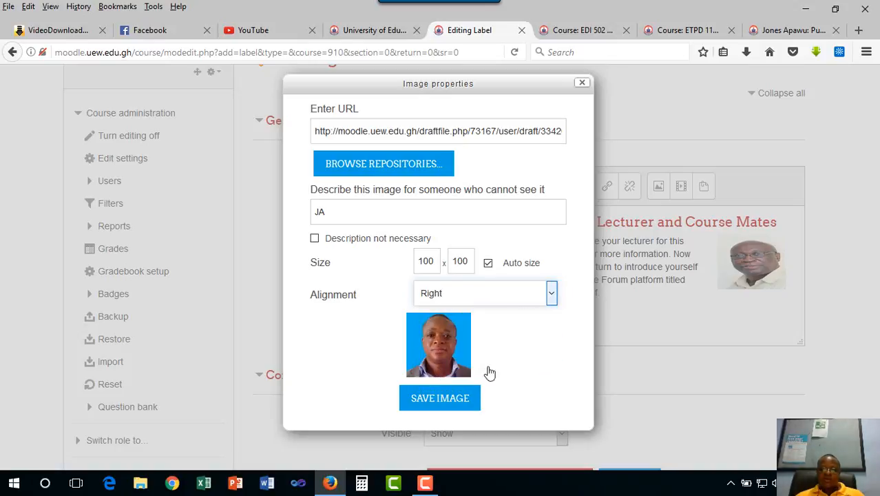
click(445, 399)
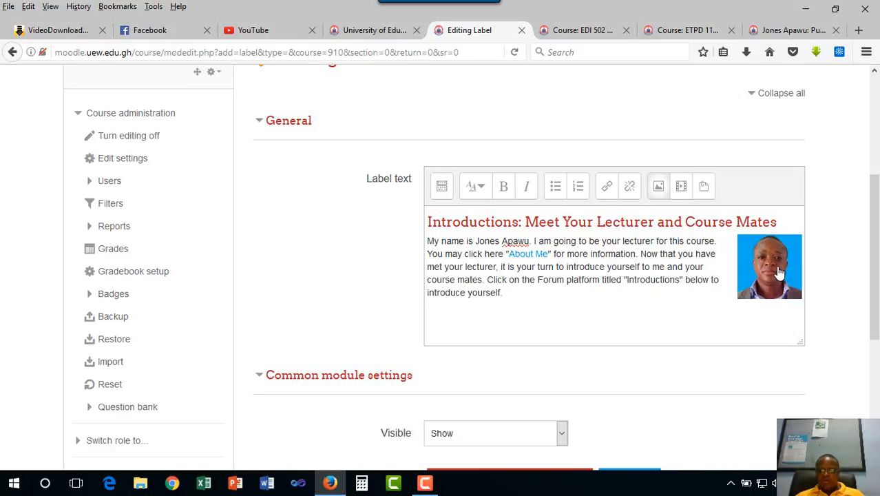
- Save the finished introduction label and return to the MAB 442 course page
scroll(563, 304, down, 3)
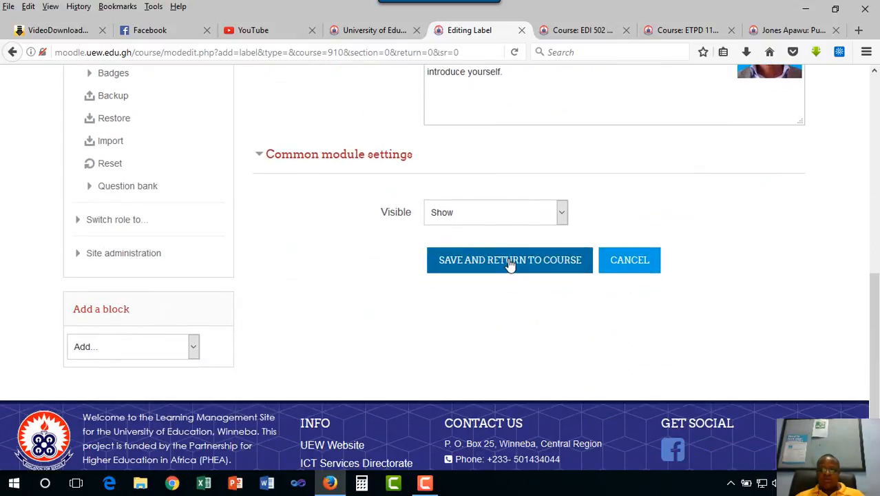
click(510, 260)
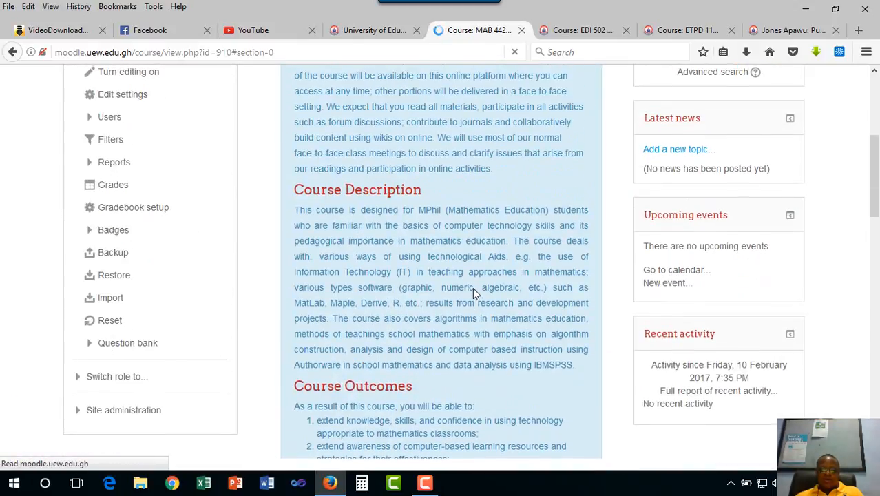
- Test the "About Me" link in the saved Introductions label and review the lecturer profile page it opens
scroll(473, 287, down, 8)
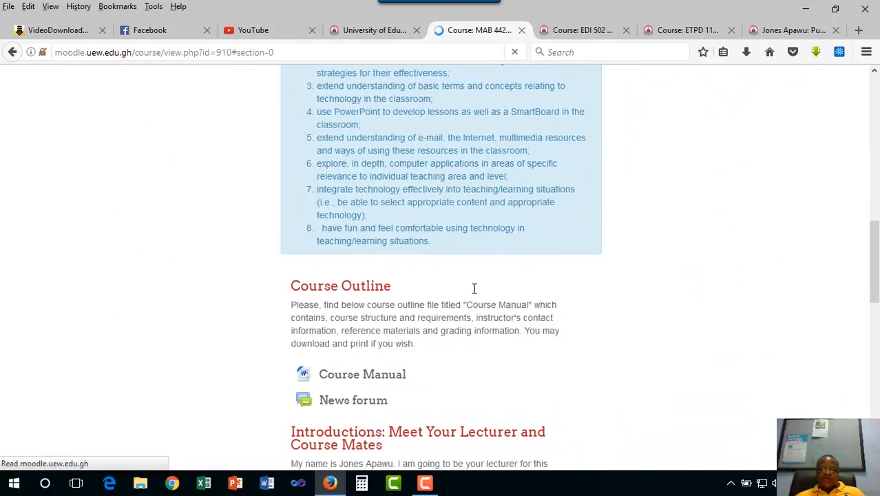
scroll(474, 287, down, 2)
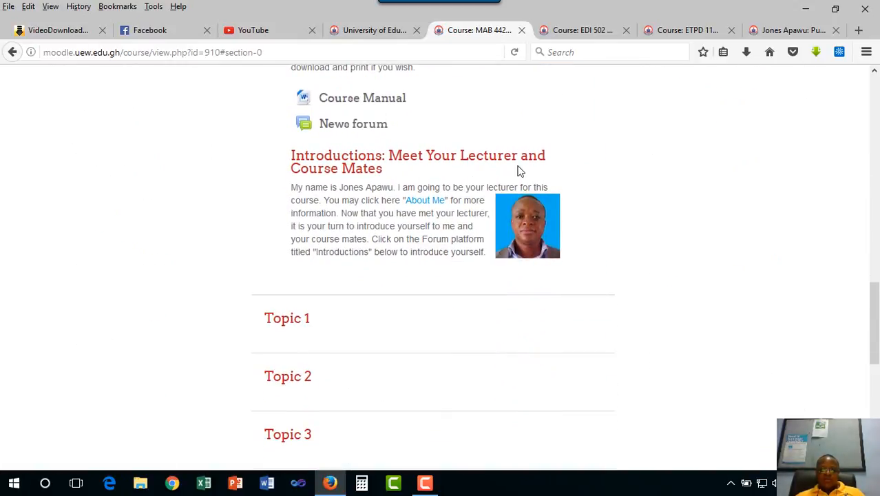
click(432, 207)
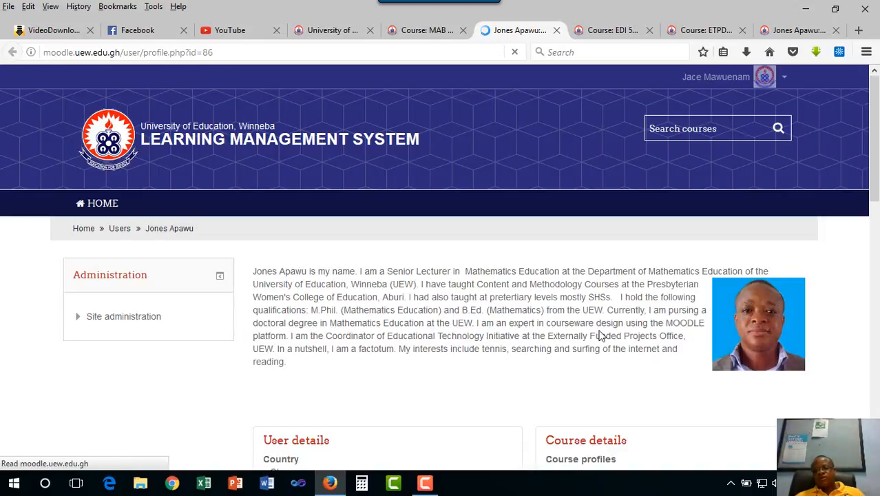
scroll(599, 335, down, 3)
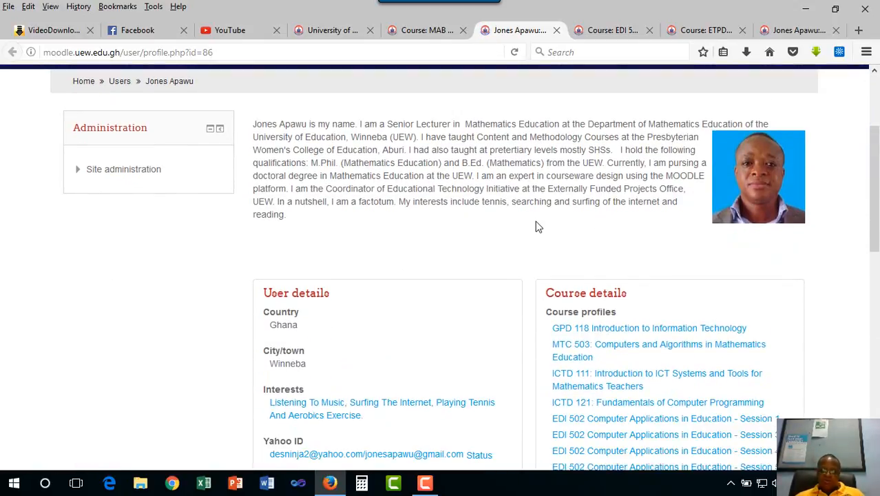
scroll(537, 226, down, 5)
scroll(536, 230, up, 8)
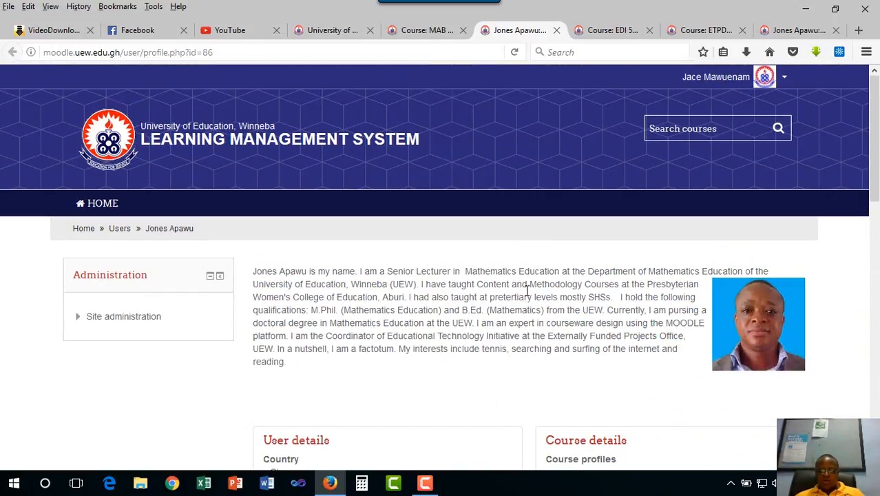
- Return to the MAB 442 course page and turn editing on
click(426, 31)
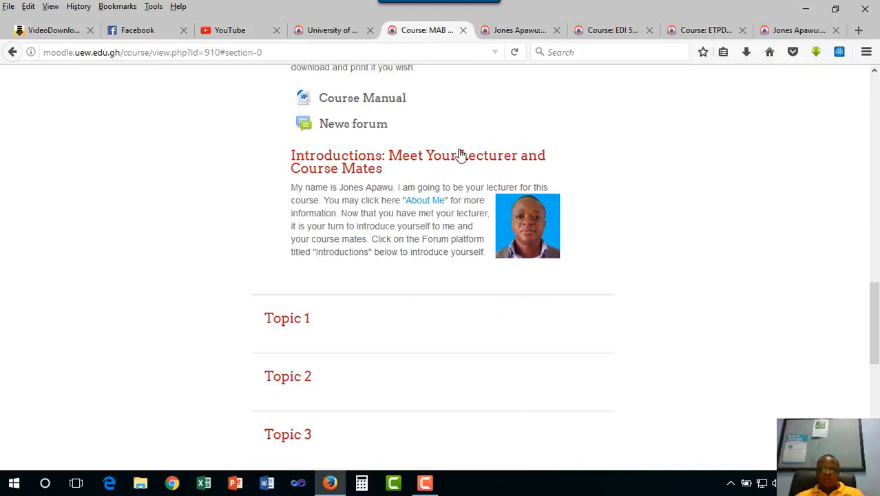
scroll(605, 244, up, 8)
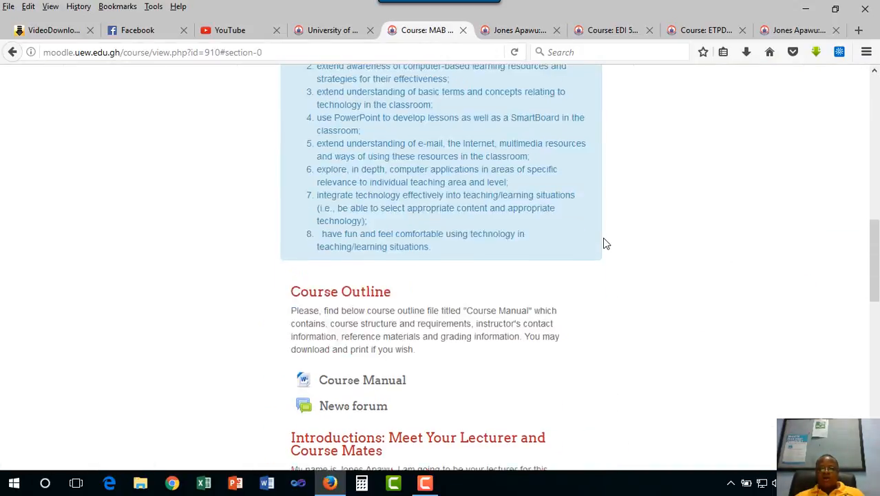
scroll(618, 247, up, 5)
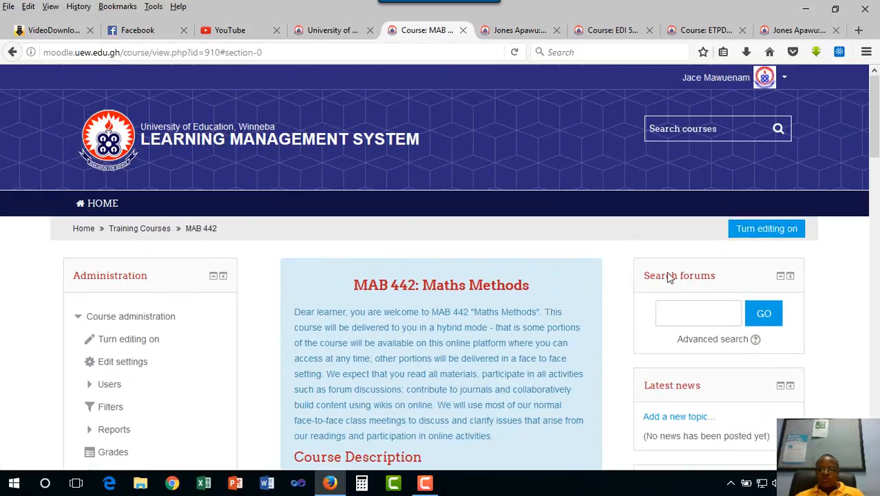
click(757, 228)
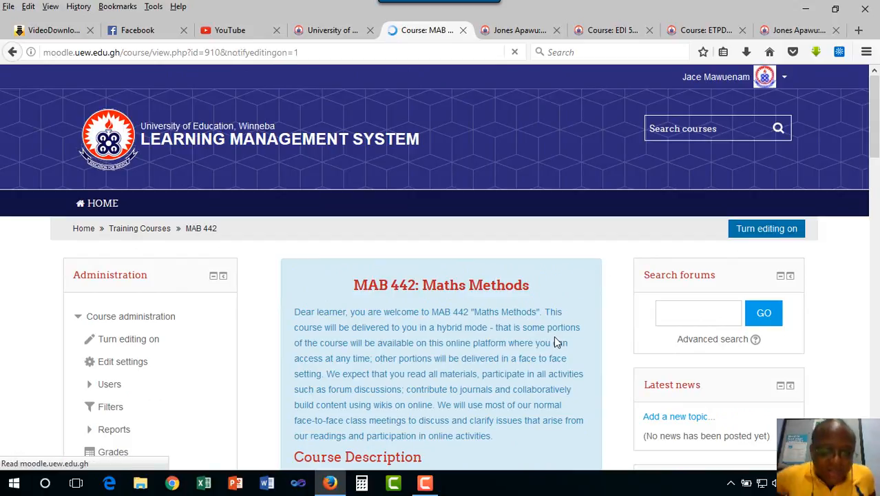
- Add a new Forum activity beneath the Introductions label in the course's general section
scroll(596, 338, down, 5)
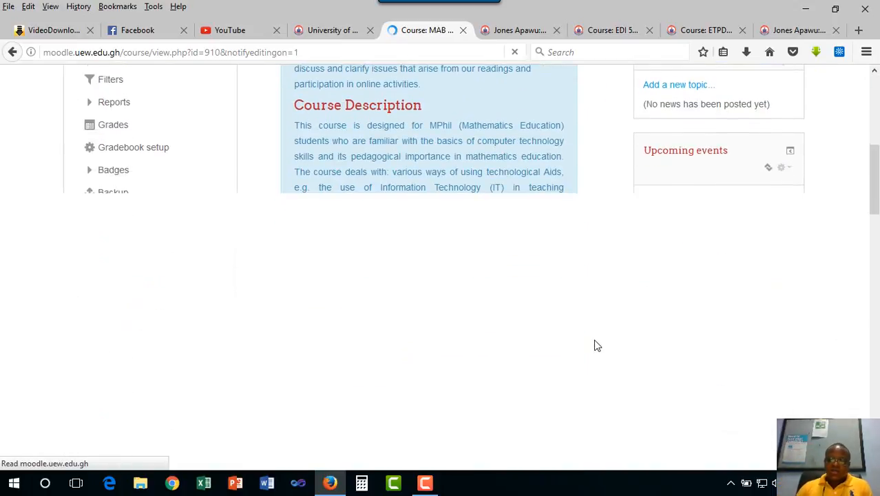
scroll(597, 345, up, 5)
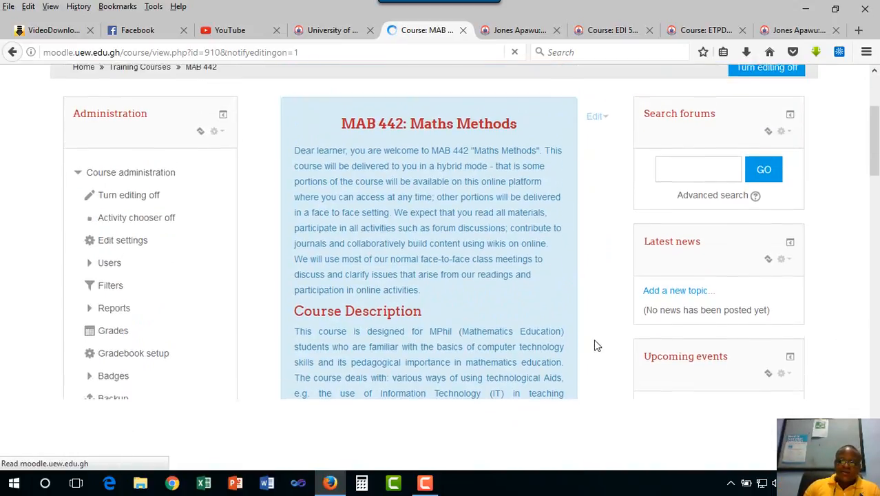
scroll(596, 342, down, 5)
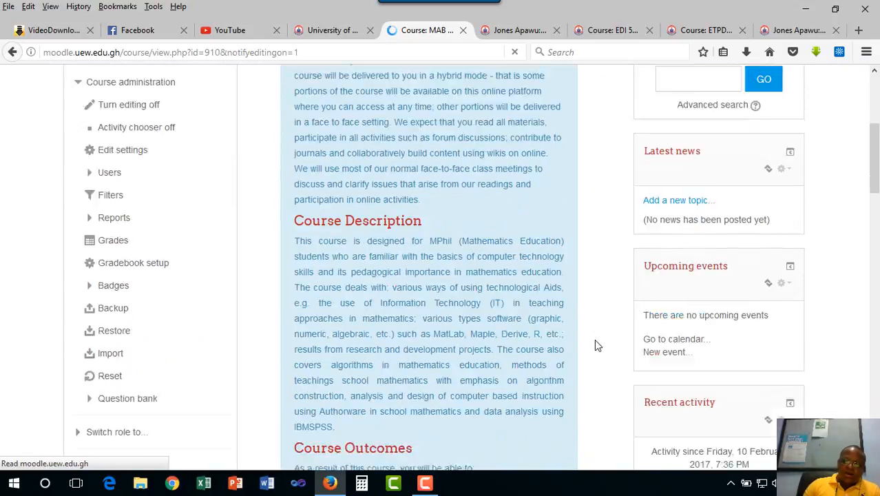
scroll(596, 344, down, 7)
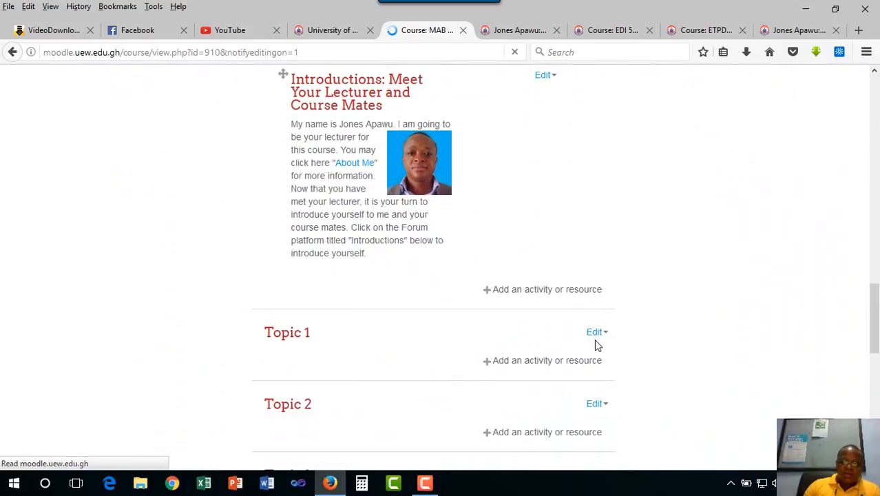
click(517, 290)
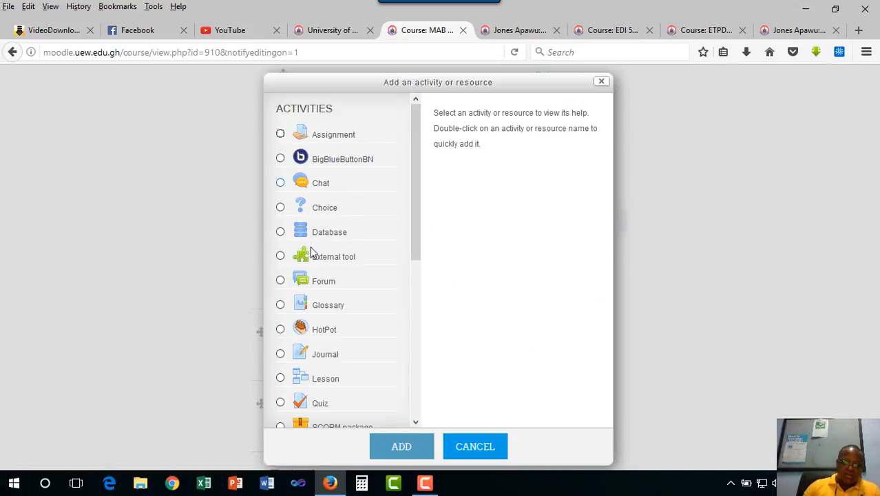
click(281, 281)
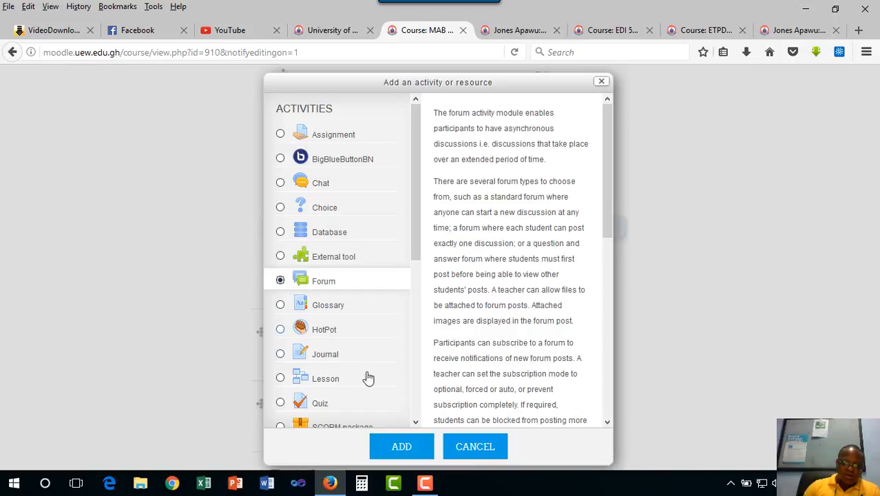
click(402, 447)
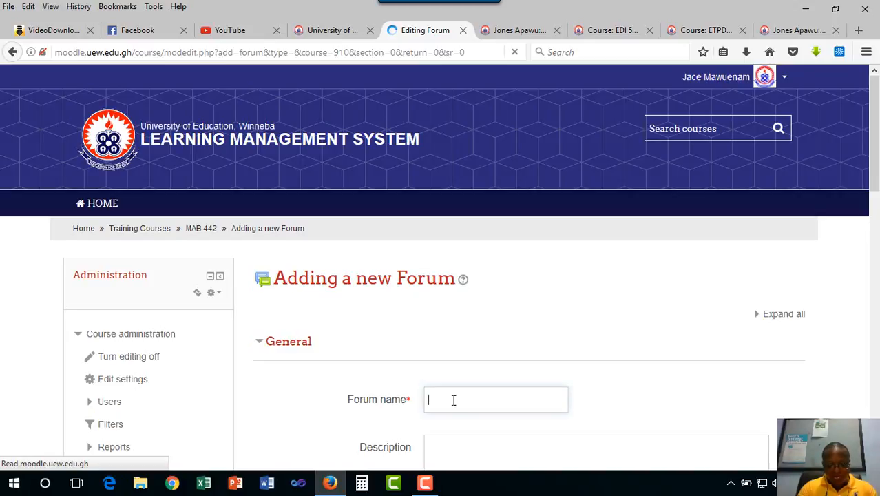
- Name the forum "Introductions" and enter the description "Please, tell us about yourself by following"
text(In)
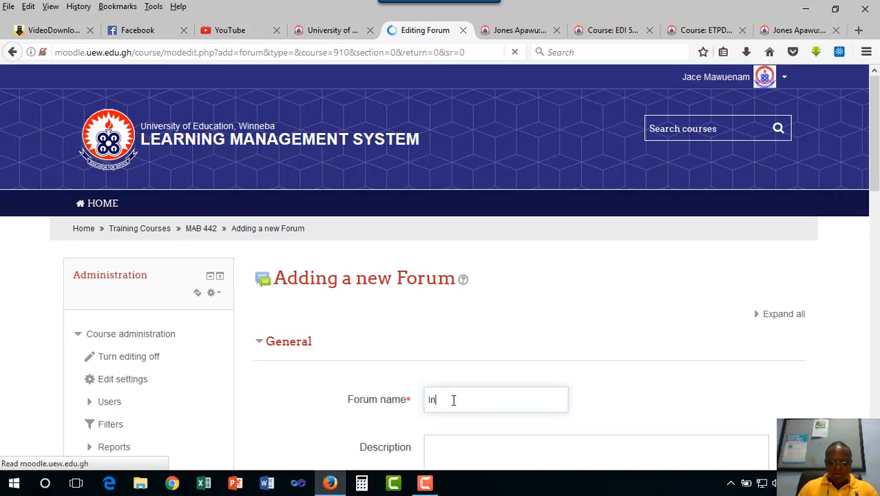
text(troductions)
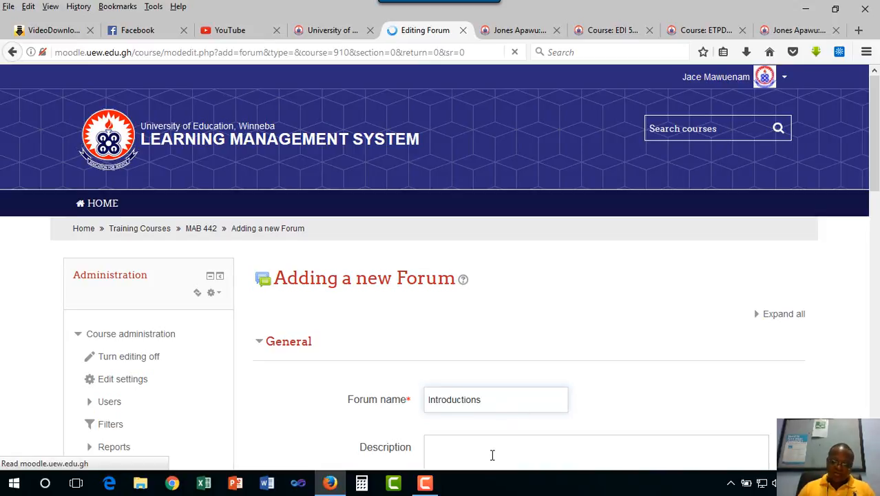
scroll(491, 455, down, 2)
scroll(505, 383, down, 3)
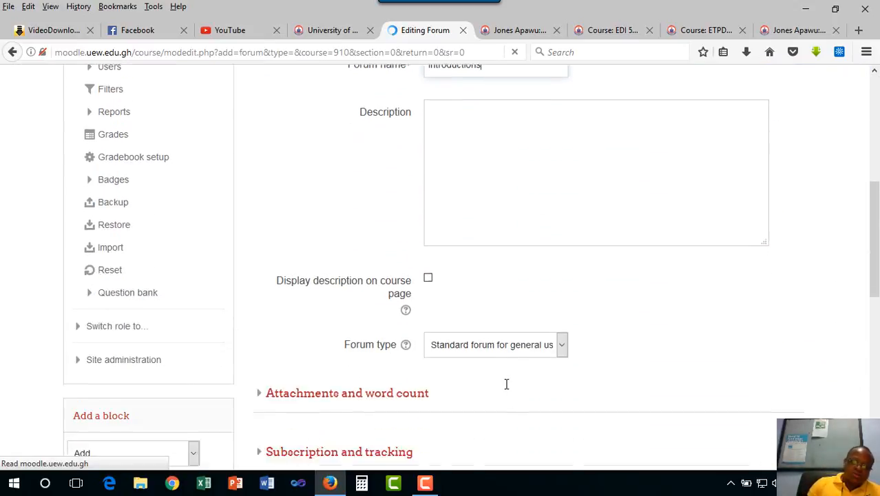
scroll(505, 384, up, 3)
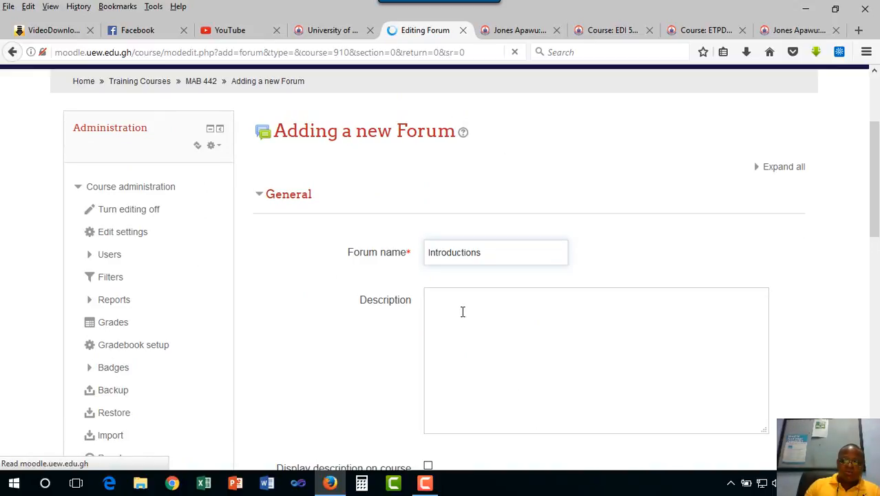
click(445, 346)
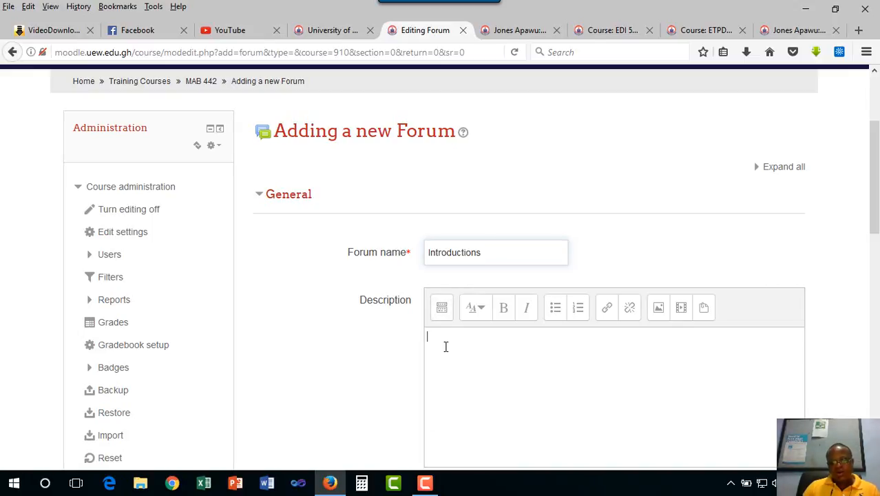
text(P)
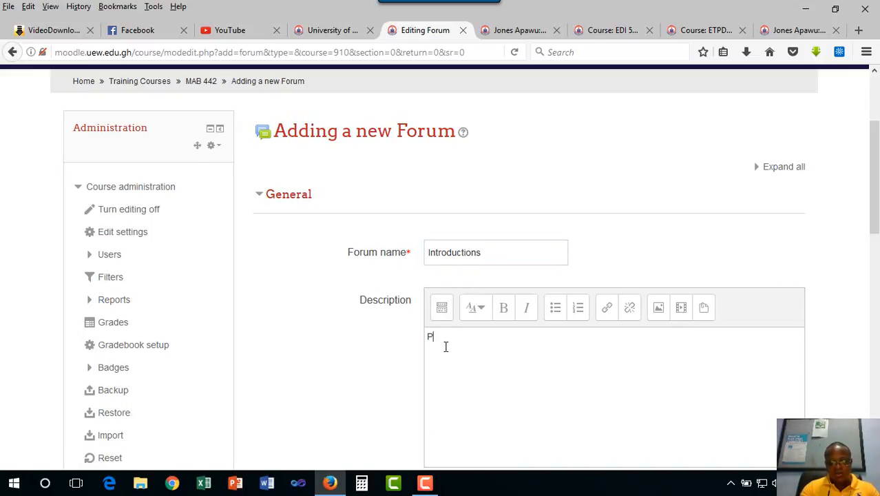
text(lease,)
text(tell us about)
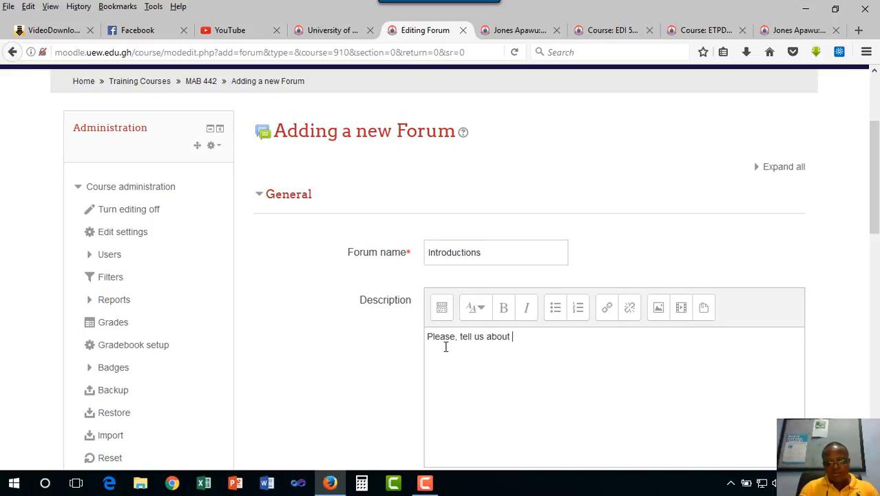
text( yourself by foll)
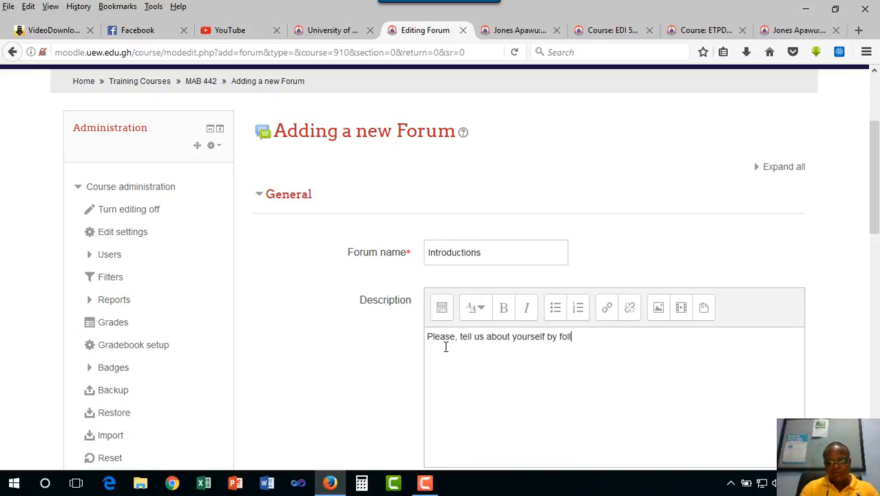
text(ing)
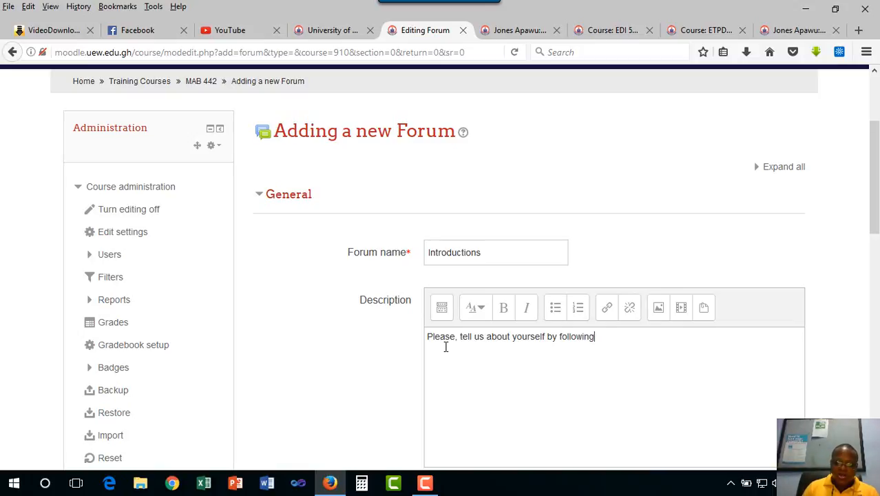
- Set the forum type to "A single simple discussion"
scroll(445, 347, down, 5)
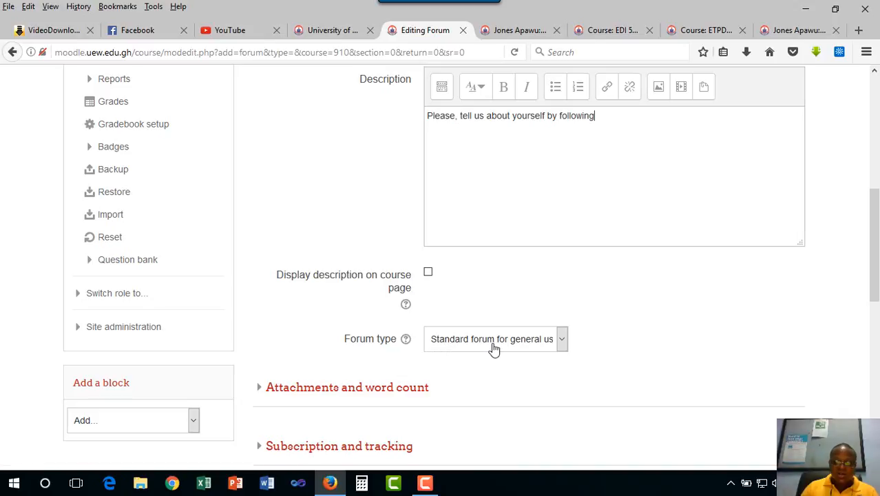
click(564, 346)
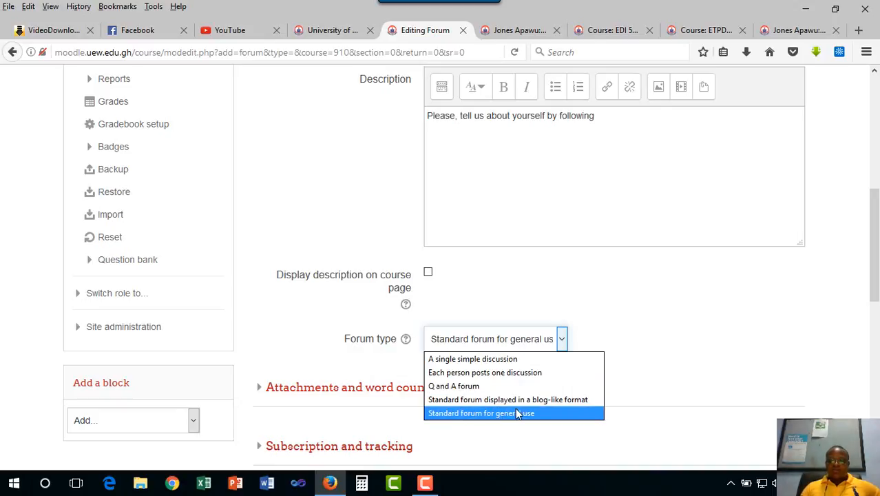
click(455, 364)
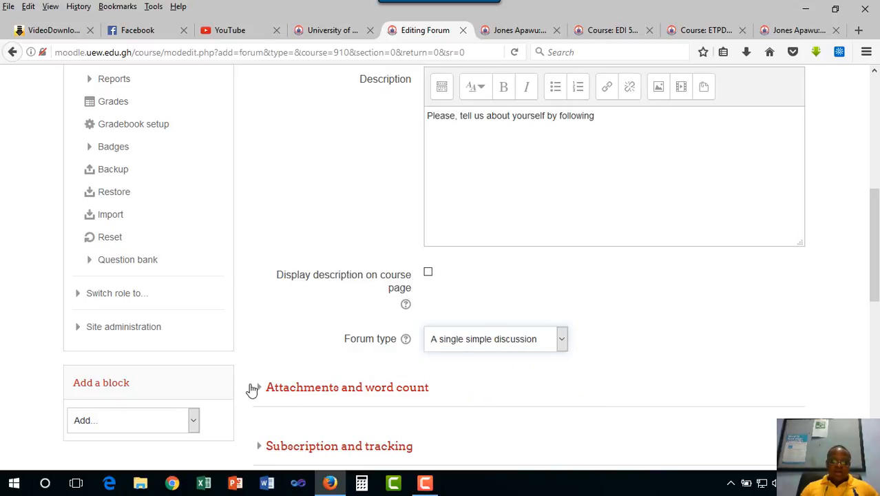
- Examine the forum's attachment size, attachment number and word count settings
scroll(307, 319, down, 3)
click(263, 244)
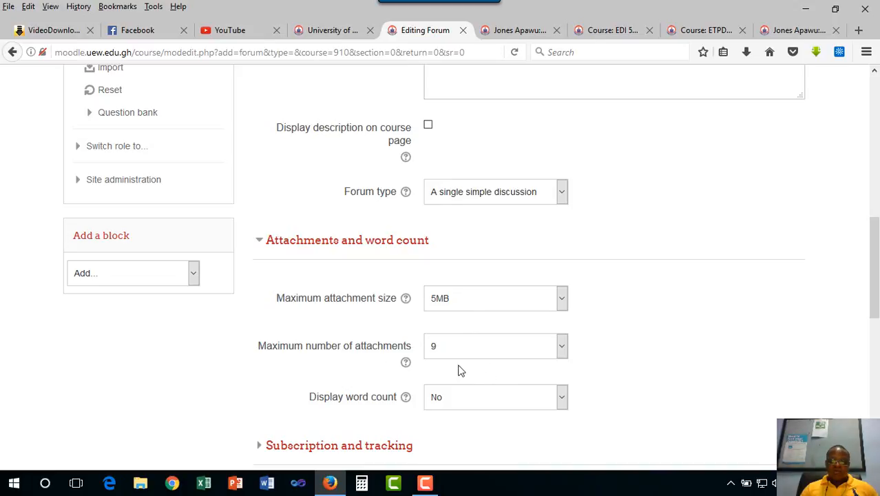
scroll(386, 406, down, 3)
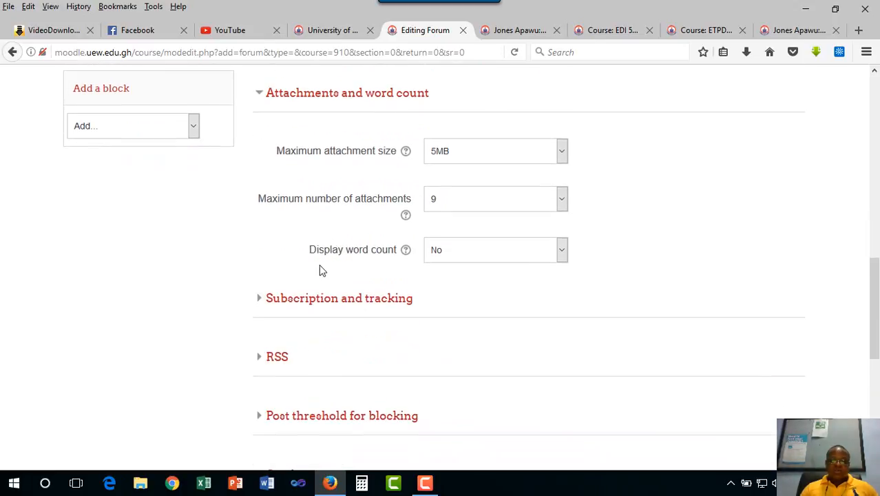
click(560, 254)
click(658, 236)
- Examine the available subscription mode and read tracking options for the forum
click(258, 299)
scroll(510, 369, down, 3)
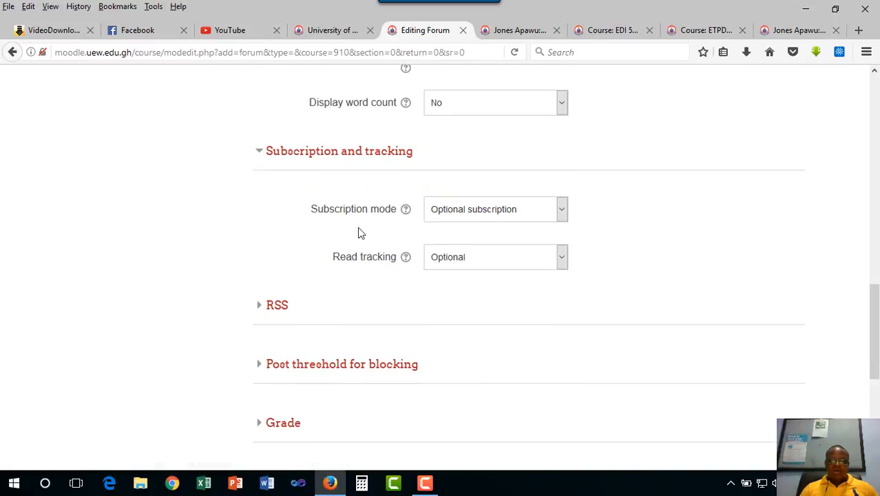
click(563, 212)
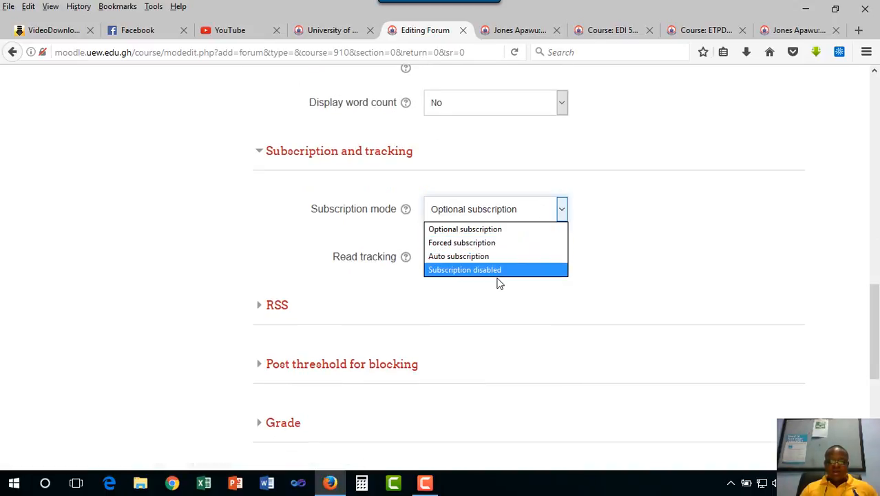
click(634, 227)
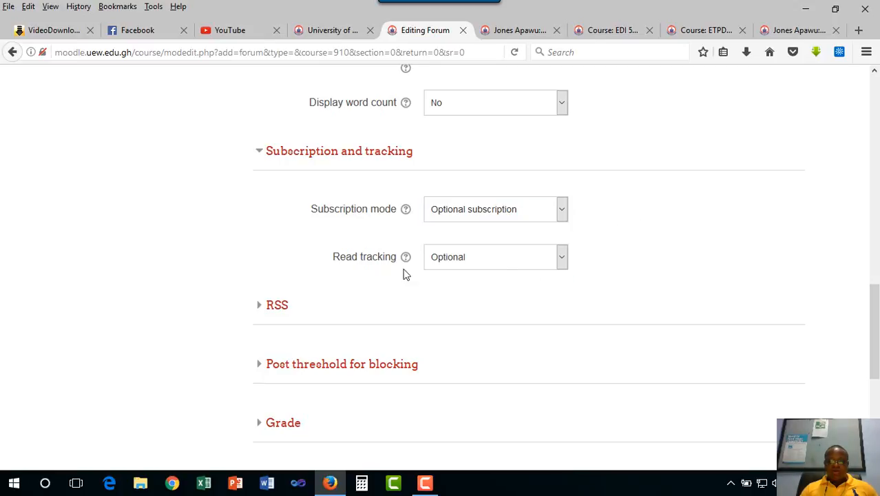
click(560, 259)
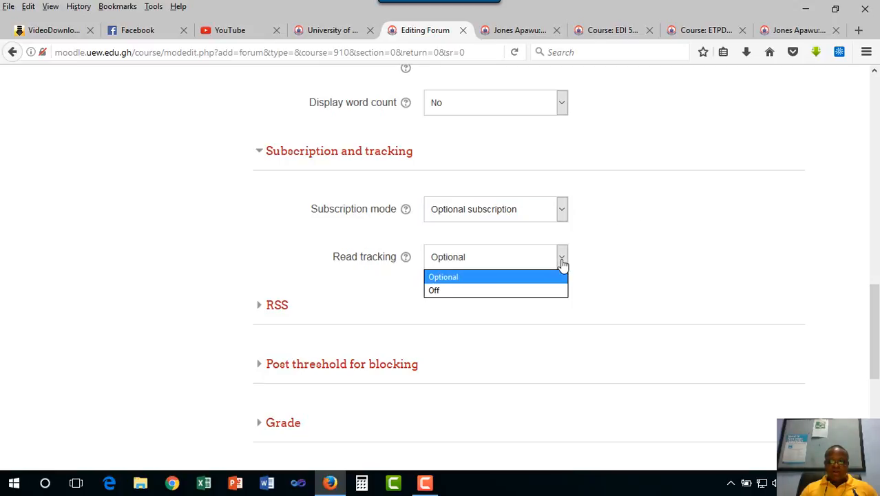
click(634, 261)
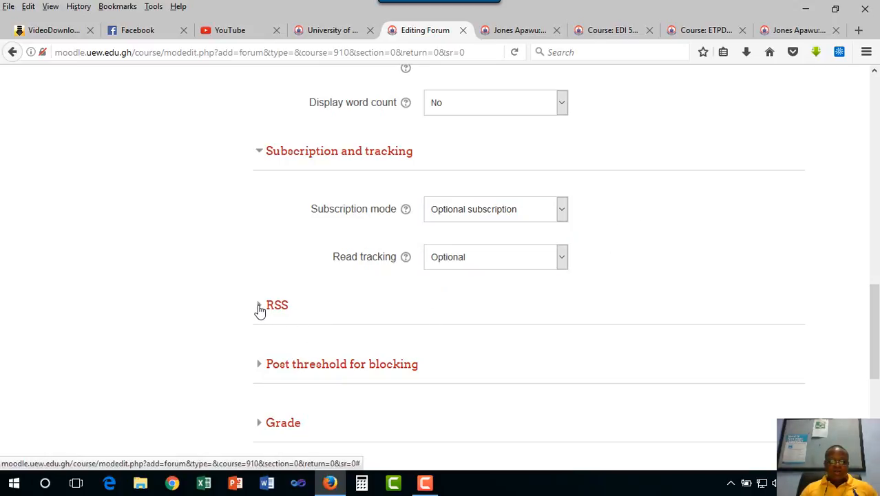
- Examine the forum's RSS settings and the time period options for blocking posts
click(260, 307)
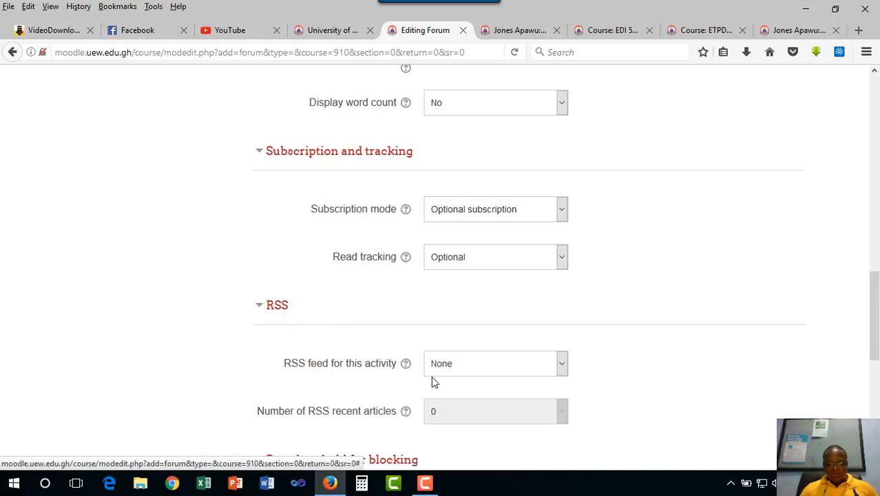
scroll(432, 380, down, 3)
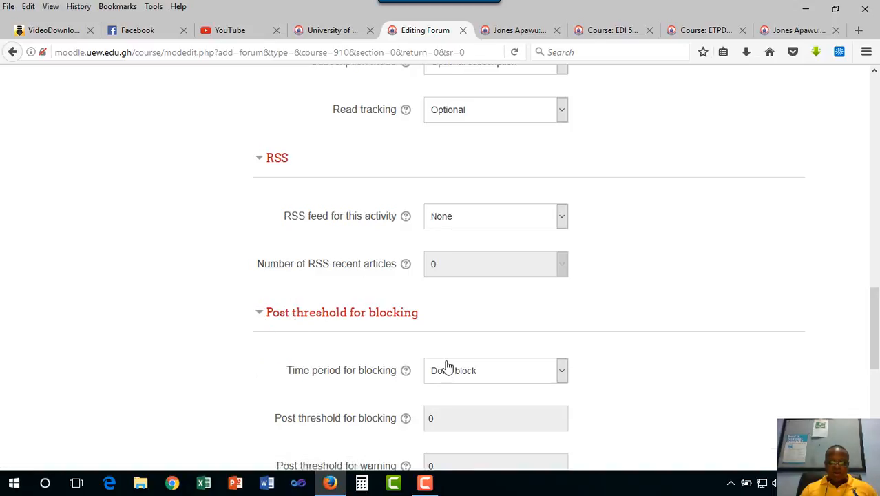
scroll(445, 358, down, 4)
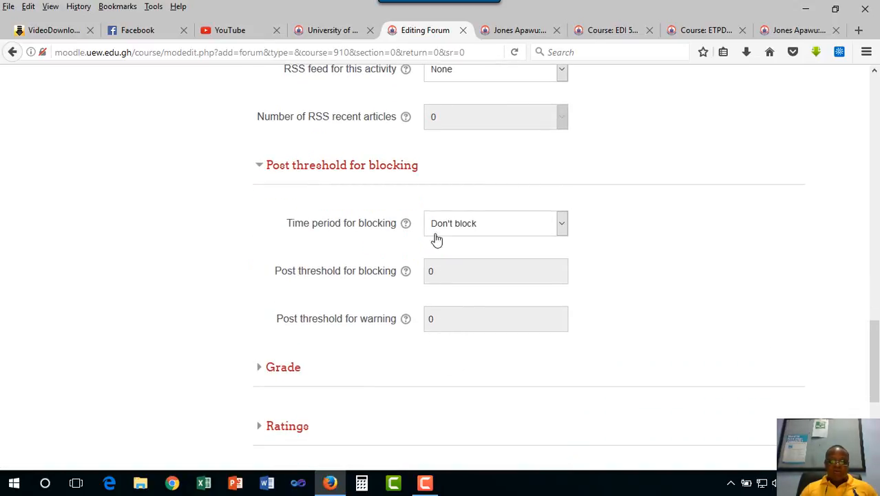
click(562, 226)
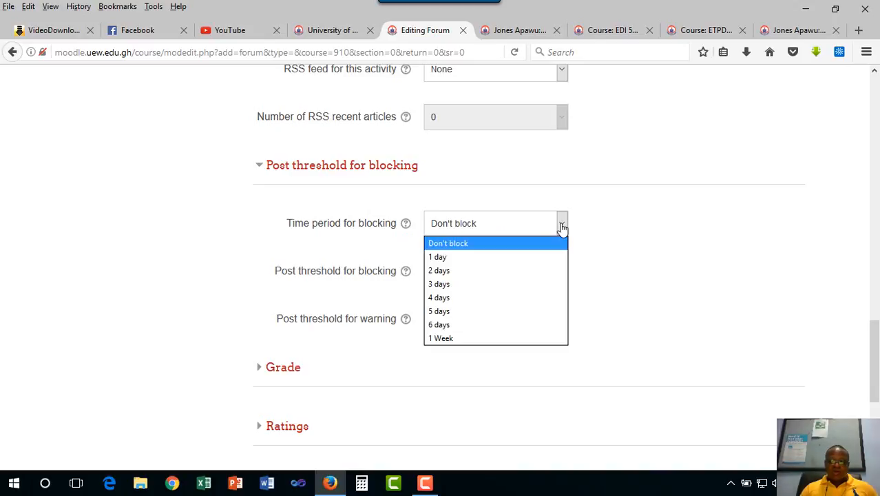
click(659, 225)
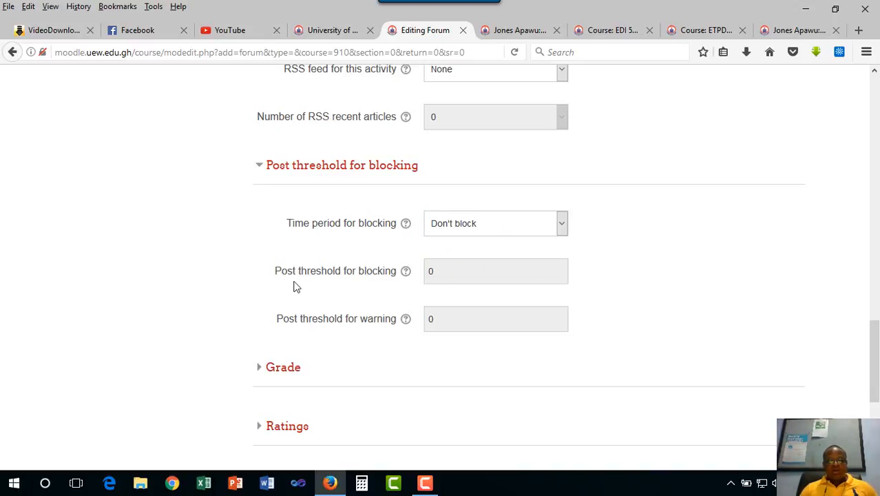
- Try a time period for blocking of 3 days and set it back to "Don't block"
click(559, 225)
click(495, 290)
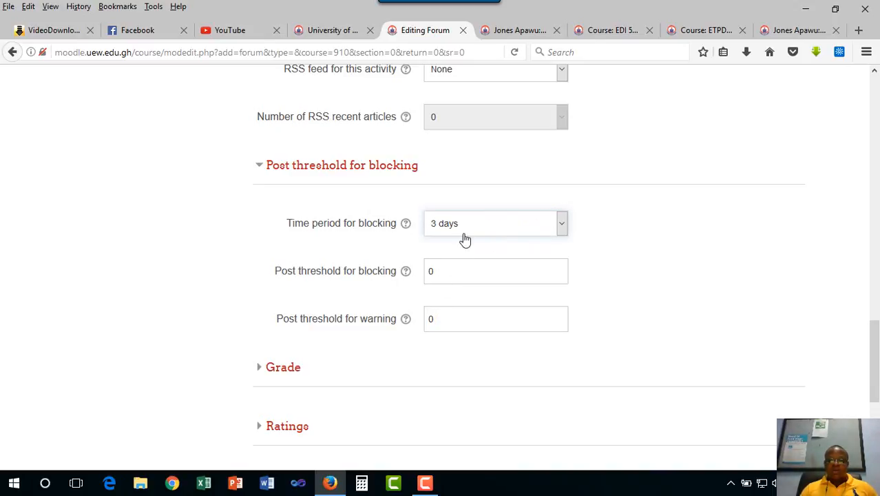
click(562, 227)
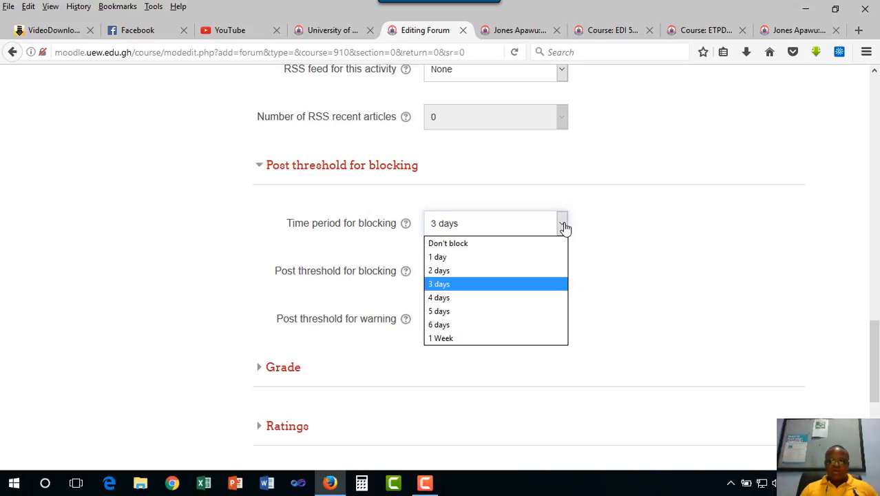
click(474, 252)
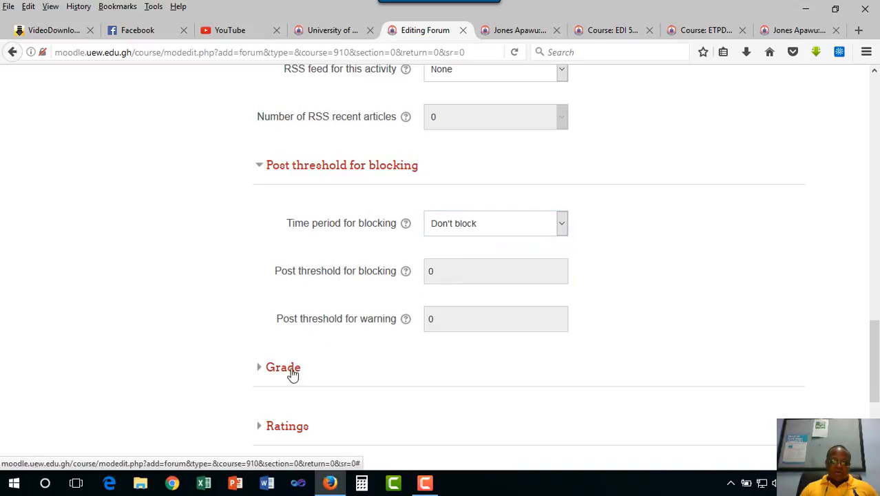
- Examine the forum's grade category options and its grade to pass setting
click(290, 368)
scroll(413, 358, down, 3)
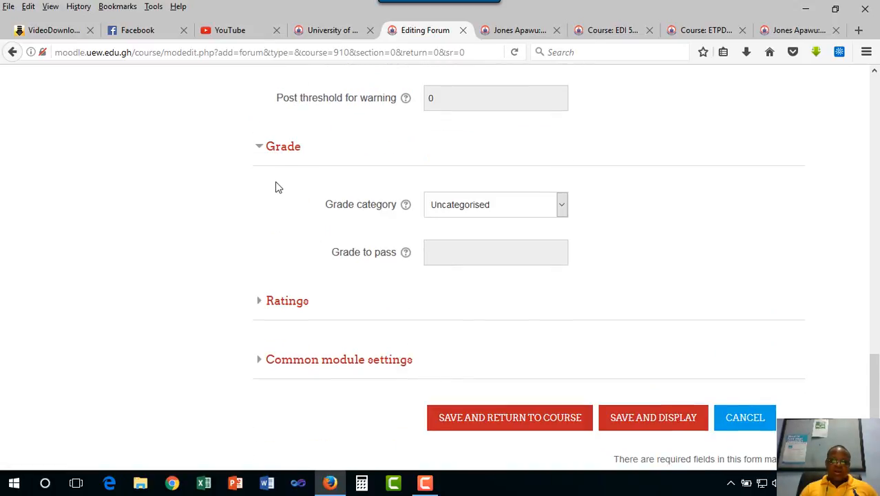
click(561, 210)
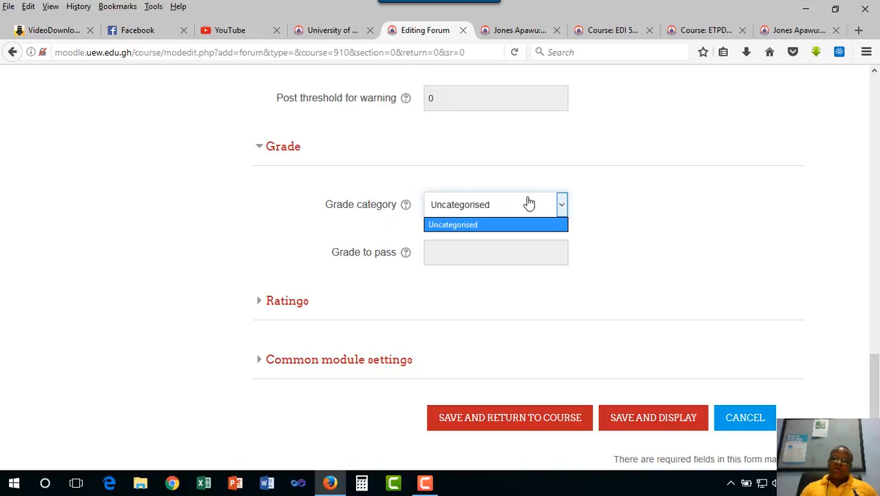
- Examine the forum's ratings settings and the available aggregate types
click(261, 303)
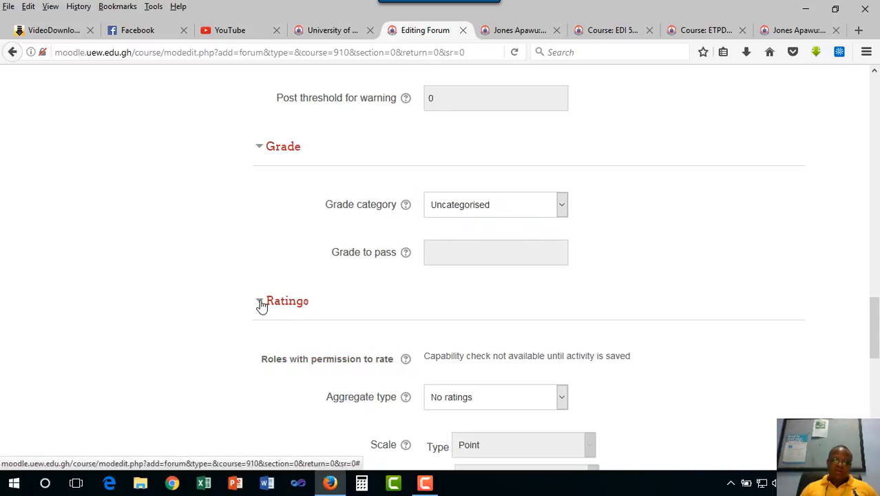
scroll(461, 373, down, 3)
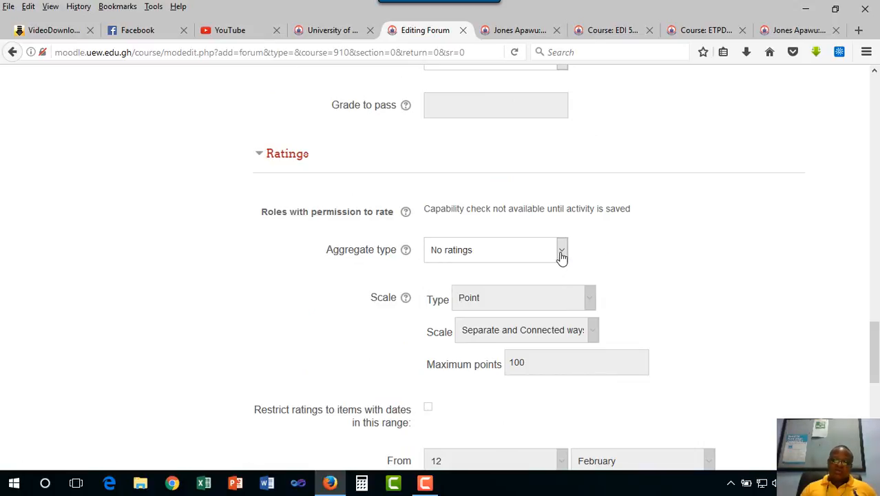
click(562, 251)
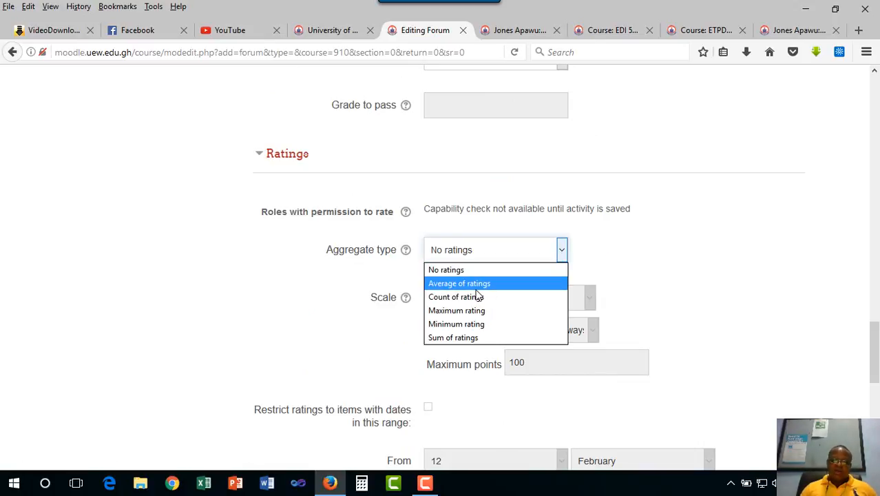
click(660, 231)
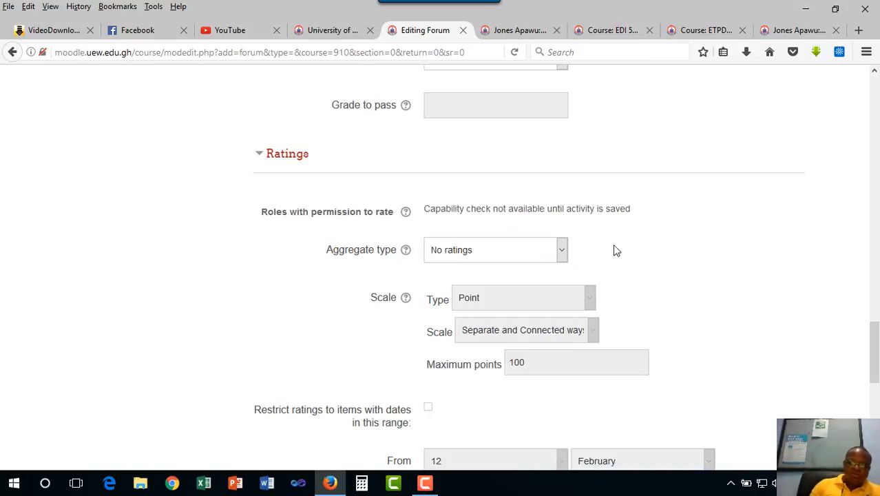
scroll(522, 307, down, 2)
click(562, 178)
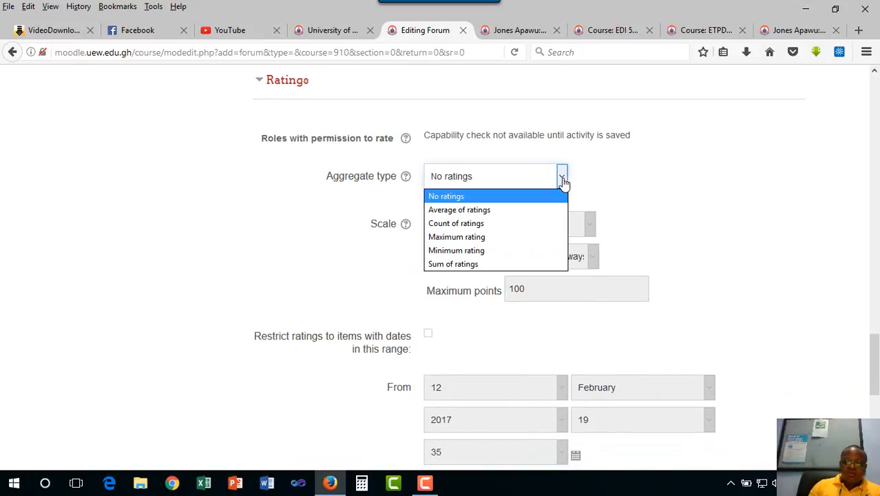
click(628, 168)
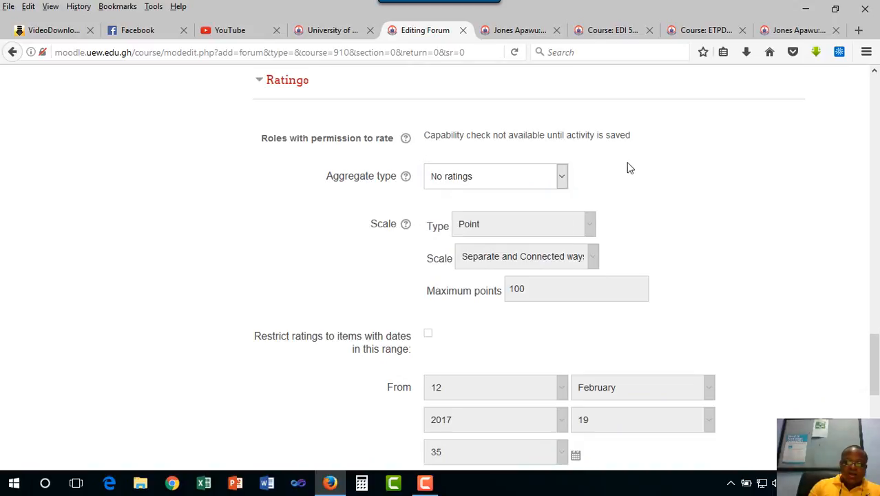
- Try the "Average of ratings" aggregate type, view the scale types it offers, and set it back to "No ratings"
click(561, 177)
click(526, 206)
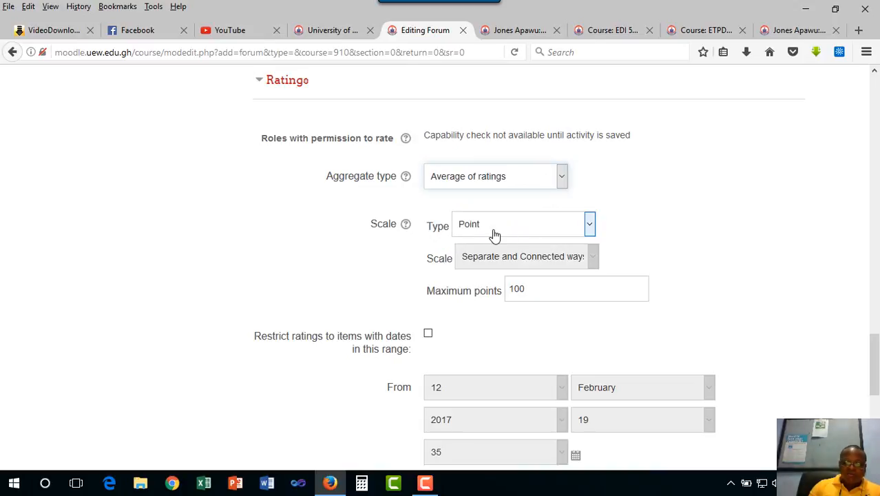
click(590, 227)
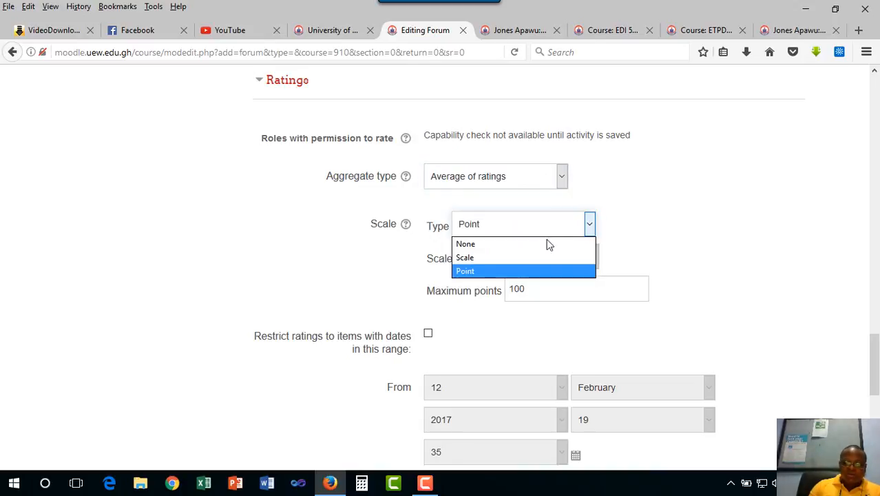
click(633, 196)
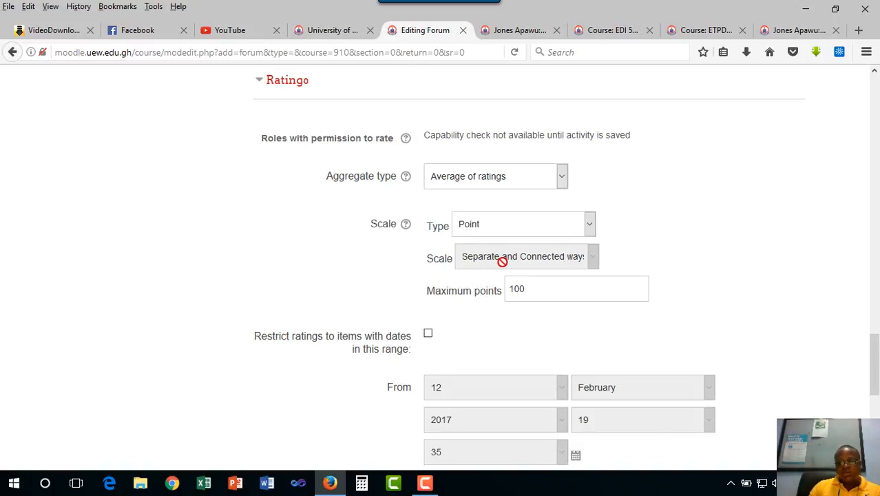
click(562, 178)
click(491, 196)
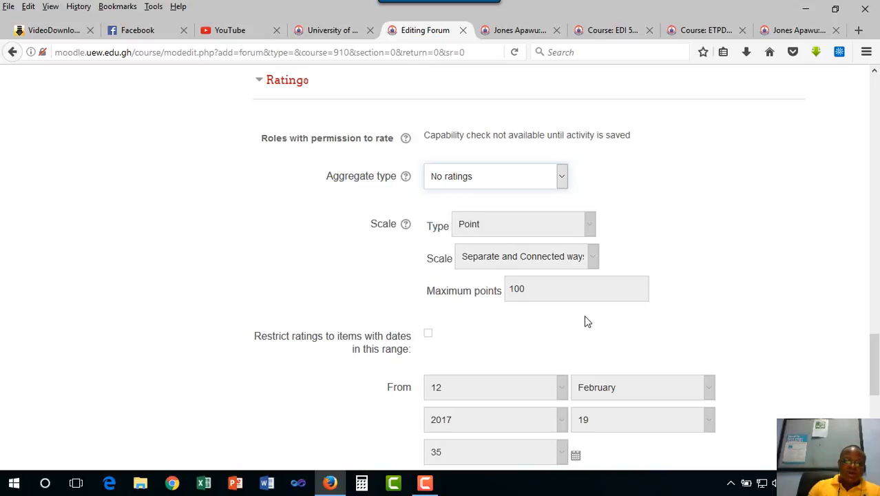
- Review the rating date range and common module settings, then save the forum and return to the course
scroll(587, 322, down, 4)
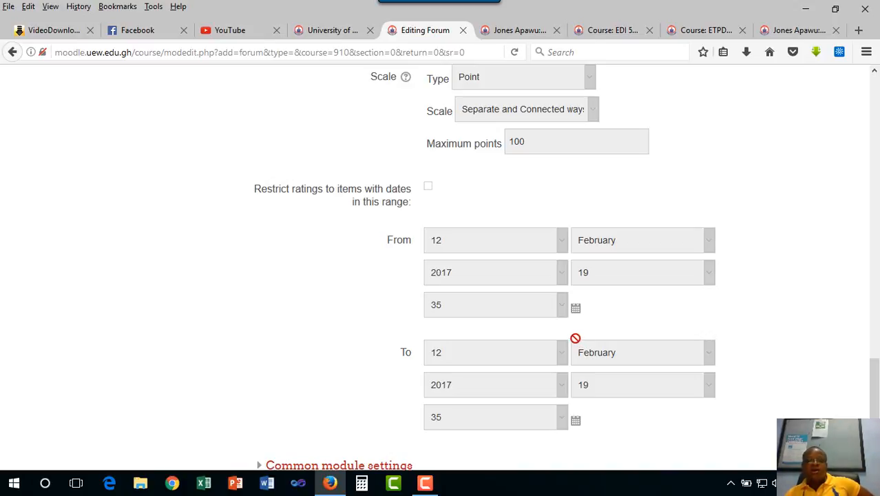
scroll(613, 339, down, 4)
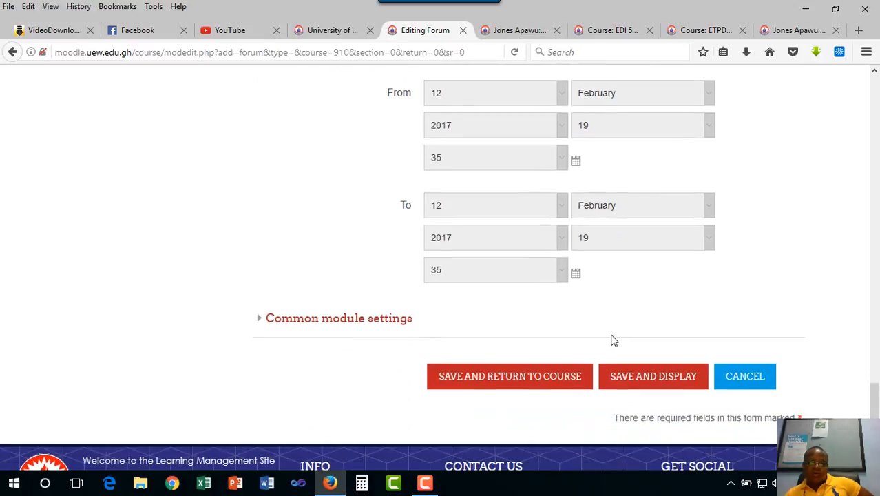
scroll(613, 338, up, 4)
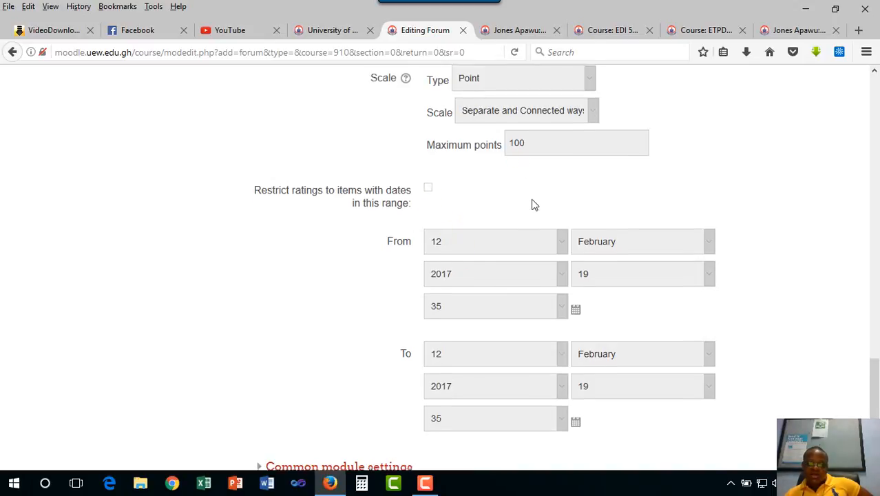
scroll(527, 207, up, 3)
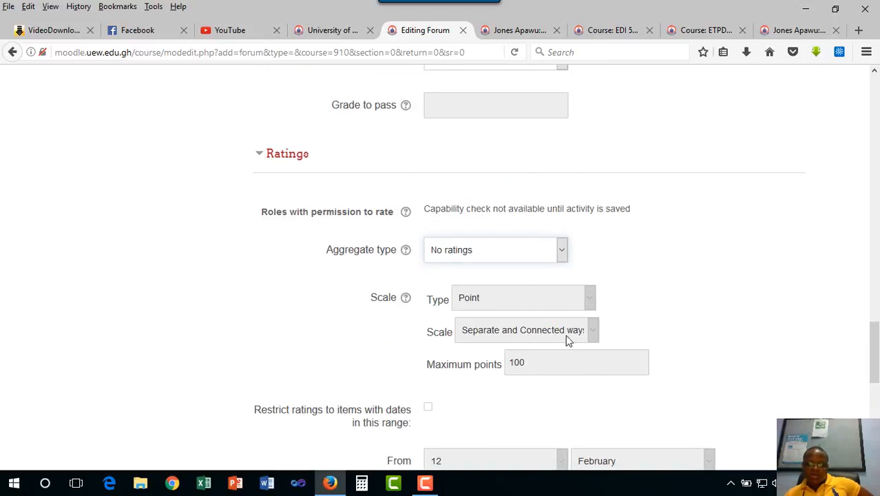
scroll(568, 338, down, 5)
scroll(458, 338, down, 3)
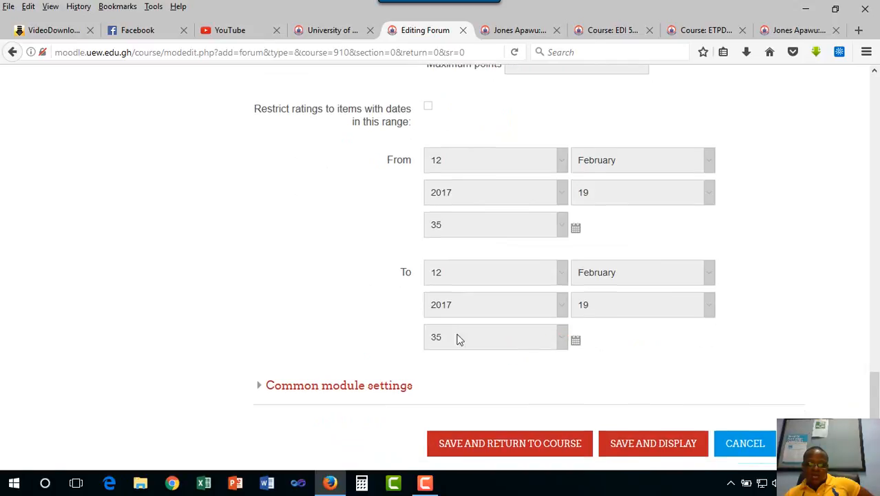
click(266, 231)
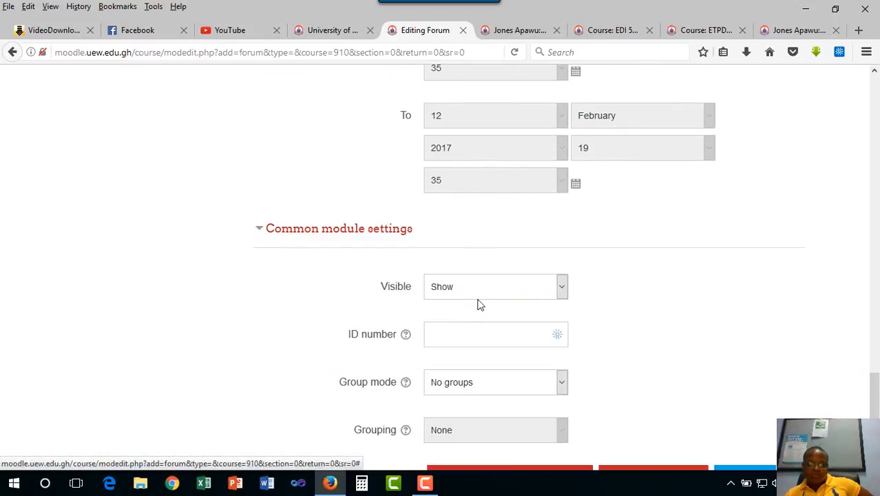
scroll(487, 351, down, 2)
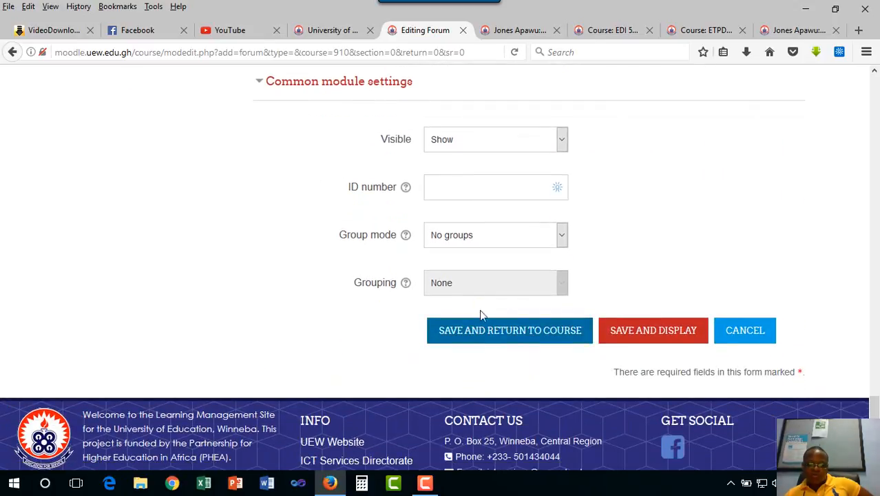
click(490, 334)
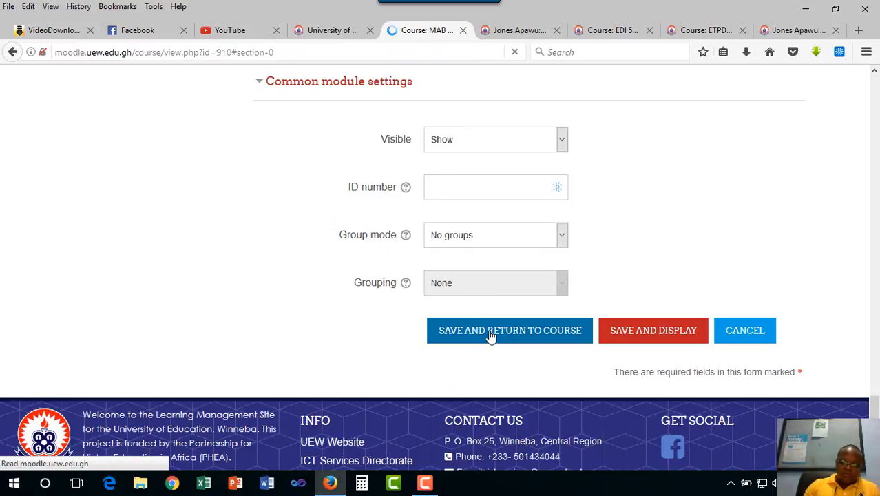
- Copy the paragraph under the "Let's Get in Touch" heading from the EDI 502 course page
scroll(488, 329, down, 10)
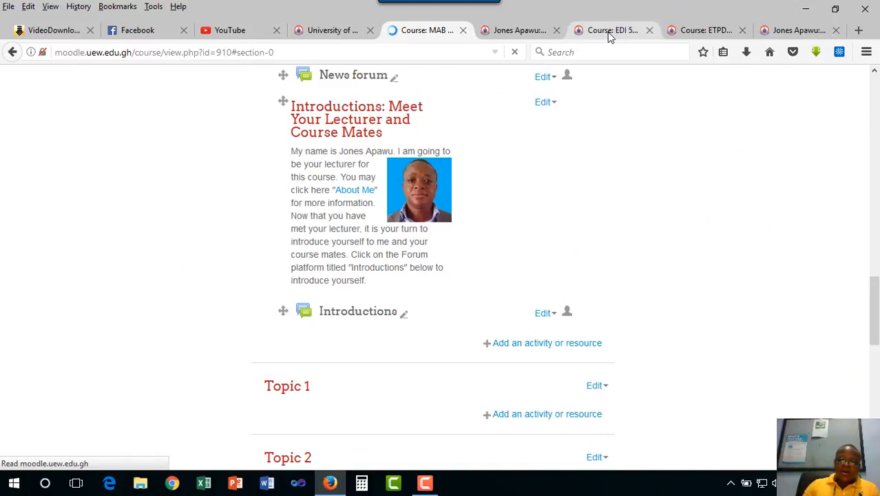
click(608, 36)
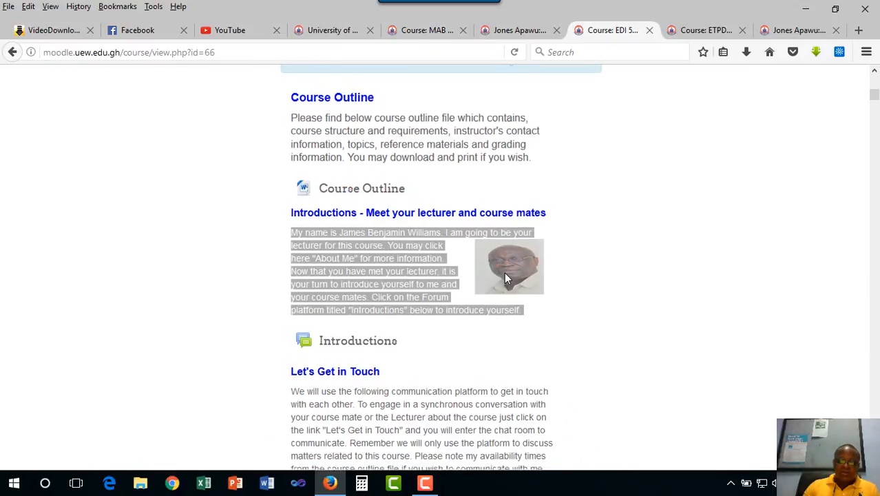
scroll(504, 272, down, 3)
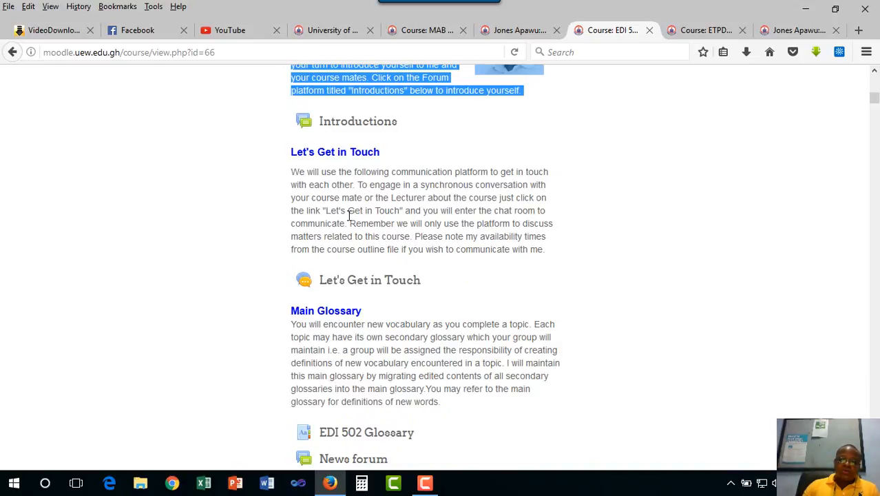
drag(290, 172, 552, 250)
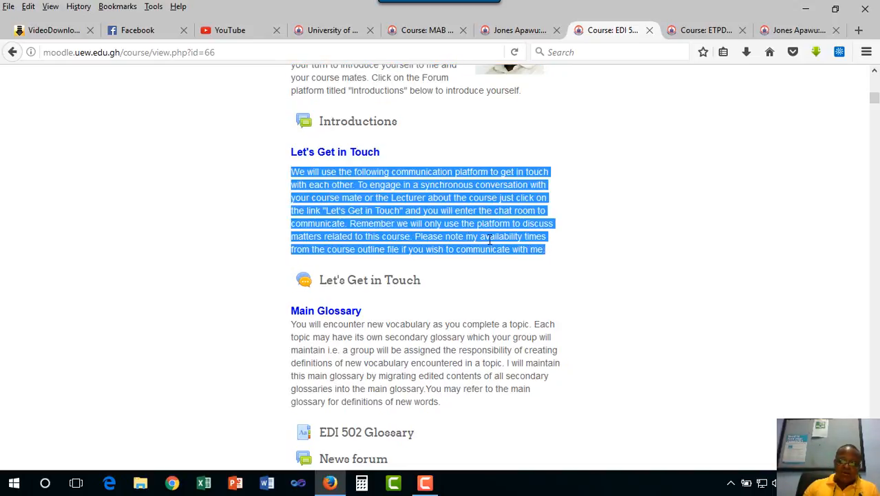
right_click(490, 242)
click(537, 252)
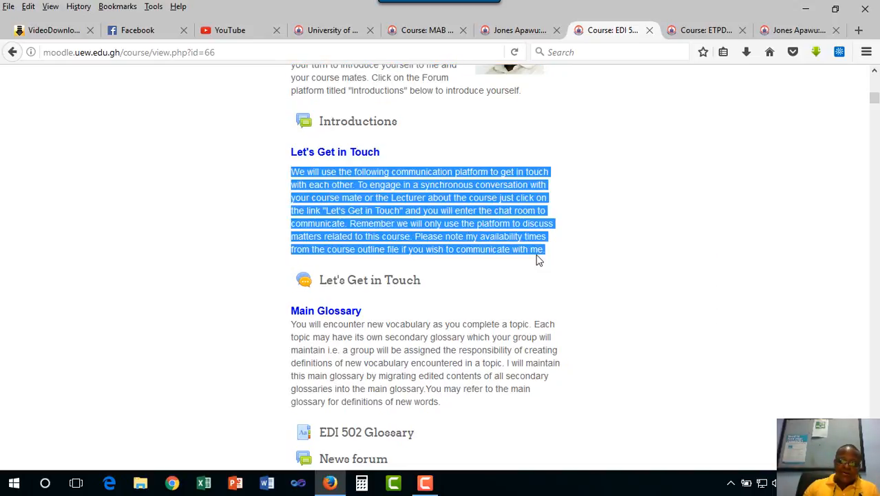
- Return to the MAB 442 course and add a new label below the "Introductions" forum, above Topic 1
click(510, 34)
click(421, 33)
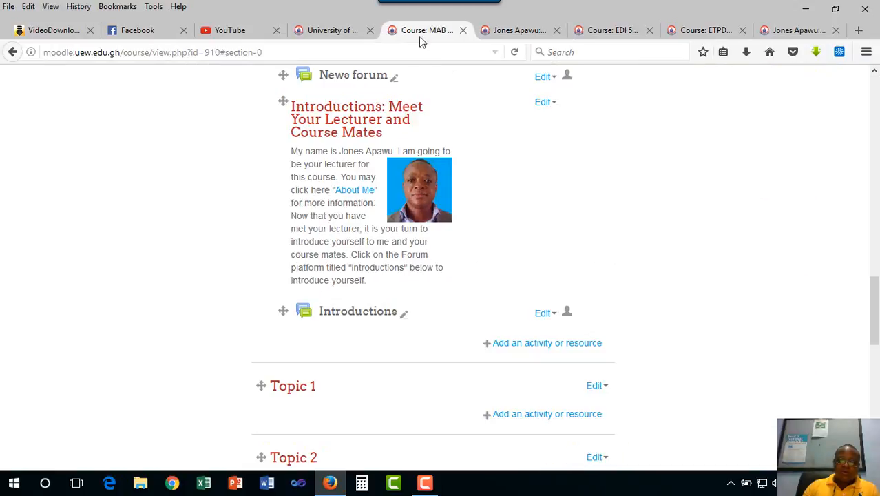
click(556, 347)
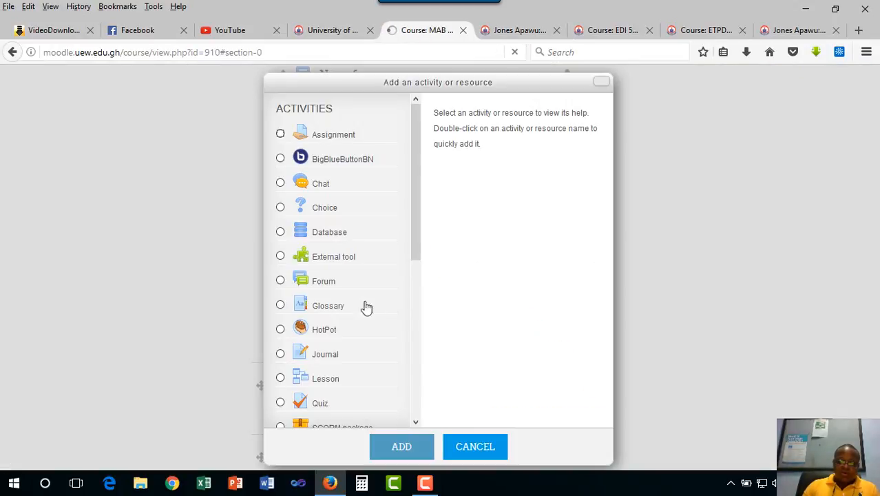
drag(416, 286, 418, 406)
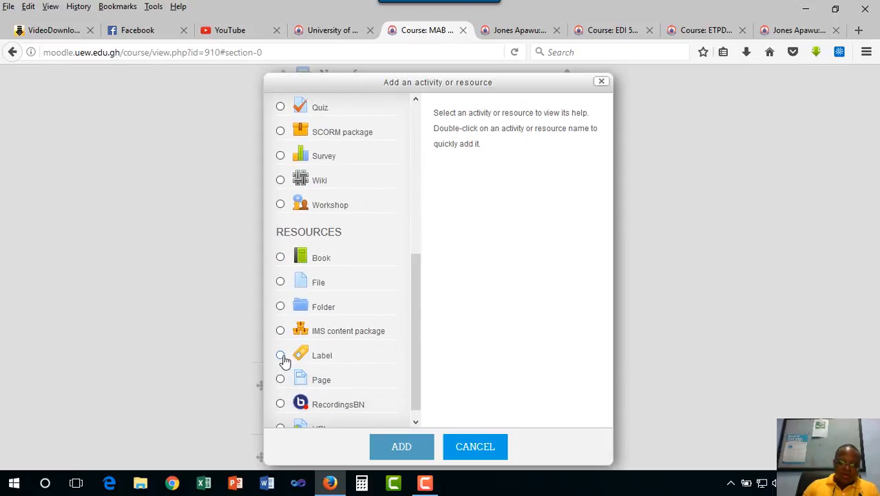
double_click(346, 358)
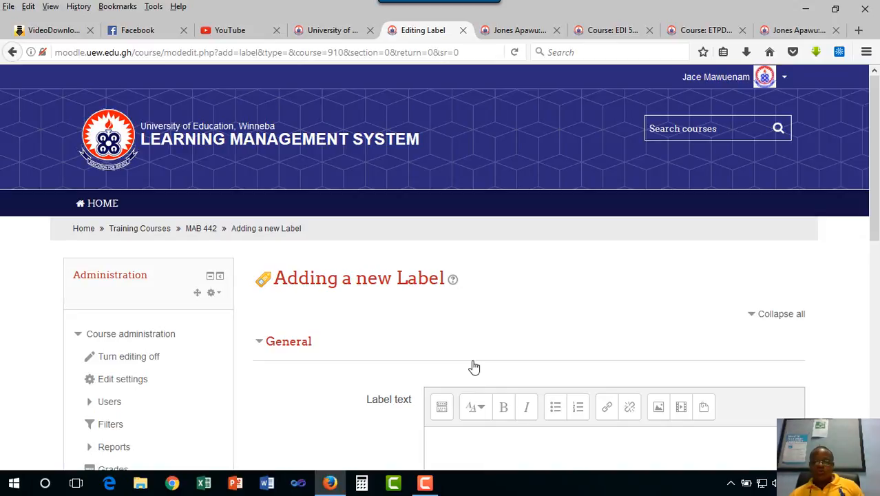
- Enter "Let's Get in Touch" as the first line of the label text
scroll(517, 397, down, 3)
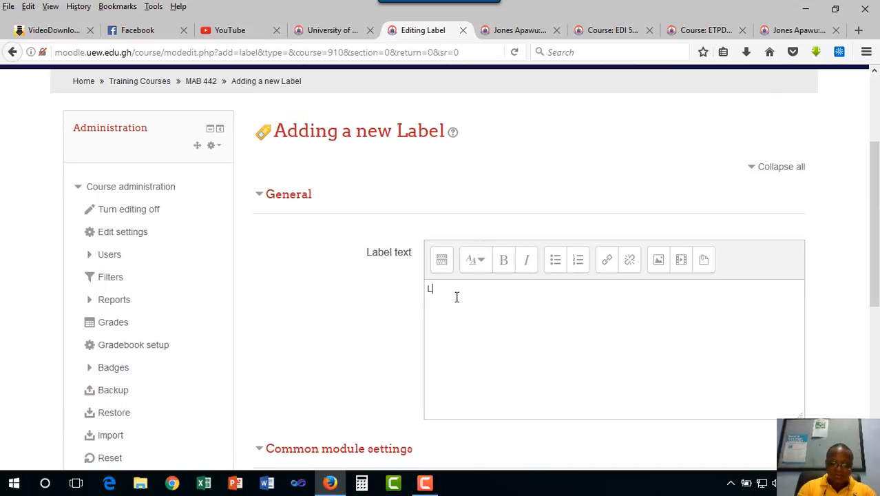
text(')
text(s GG)
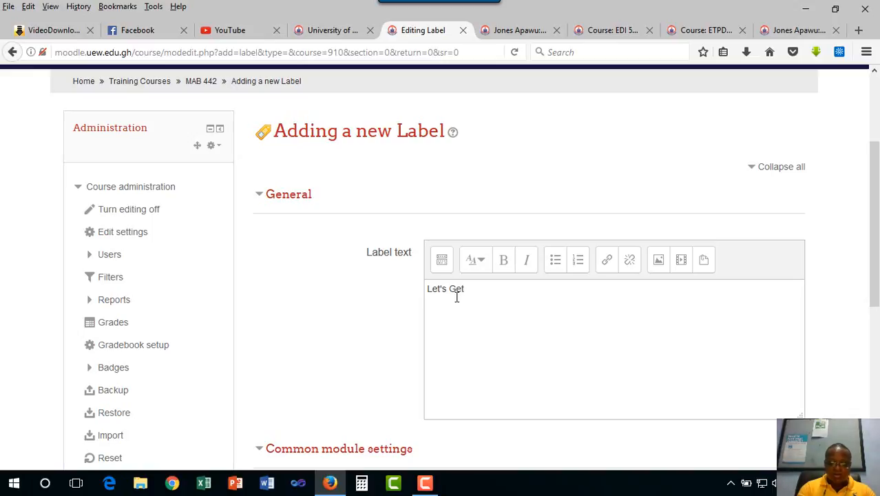
text(t in Tou)
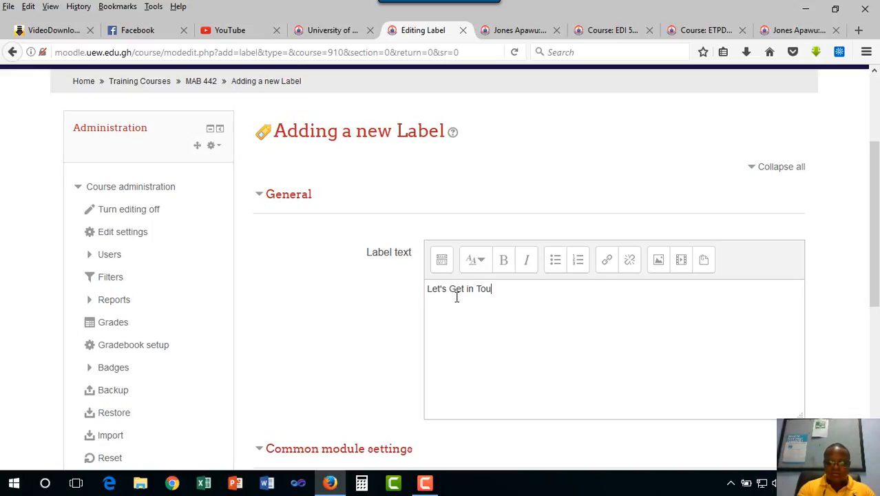
text(ch)
- Format the "Let's Get in Touch" line as Heading (medium) and place the cursor at its end
drag(526, 292, 418, 284)
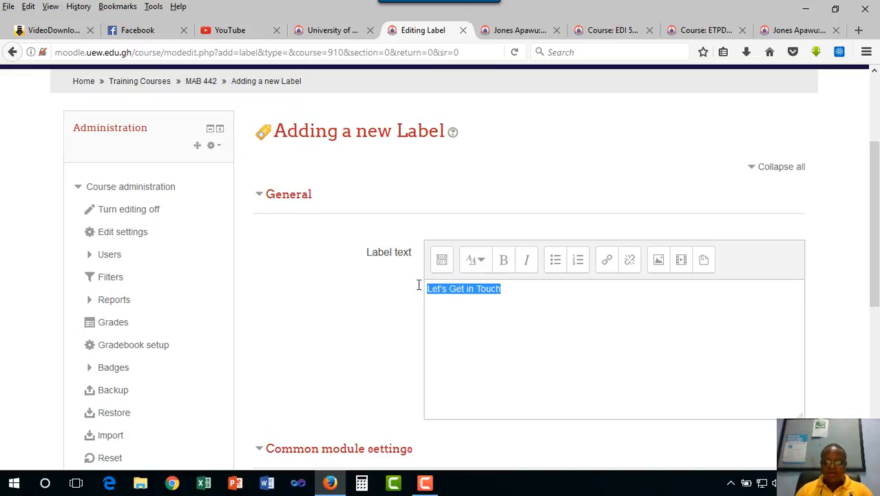
click(486, 261)
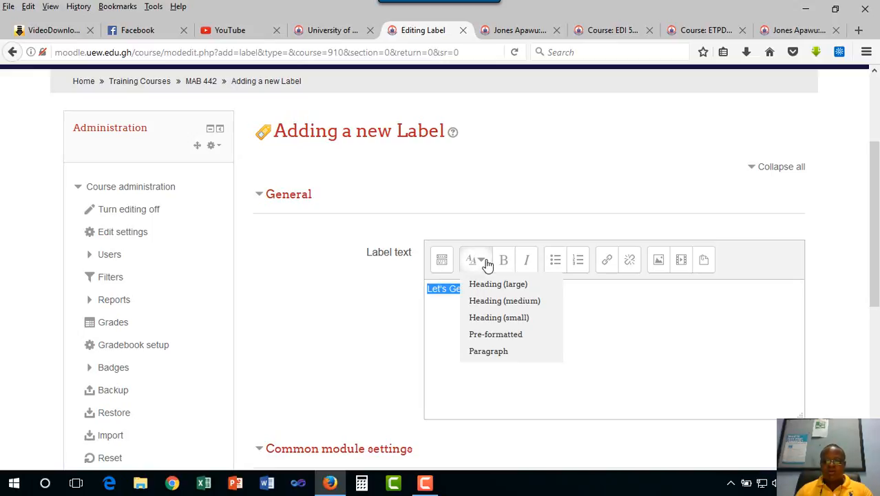
click(500, 301)
click(569, 295)
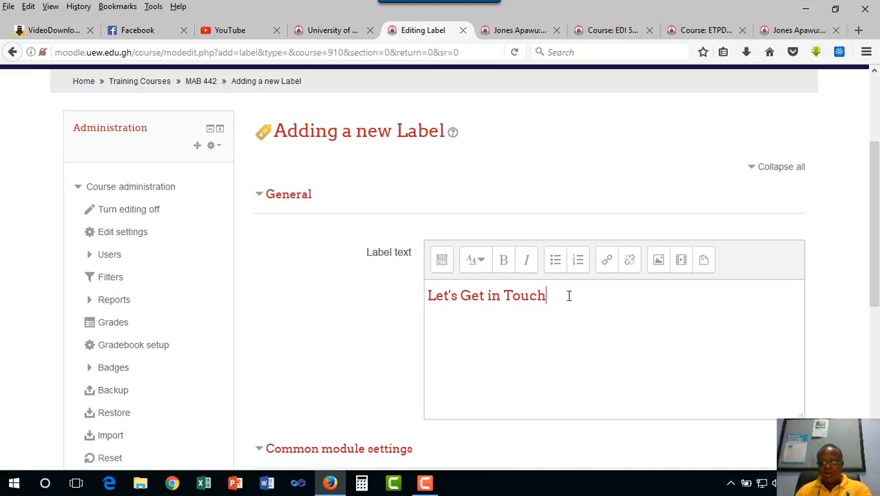
- Paste the copied paragraph below the "Let's Get in Touch" heading and copy the phrase "Let's Get in Touch" from within it
key(Return)
key(ctrl+v)
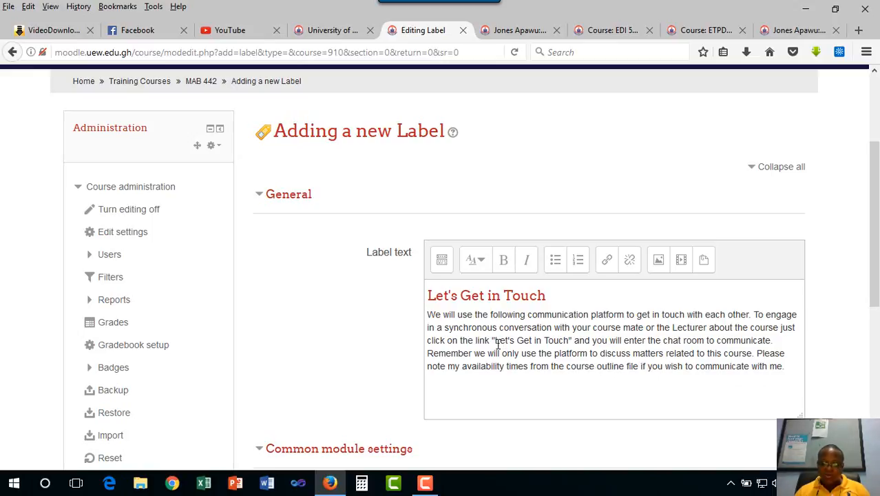
drag(495, 340, 572, 340)
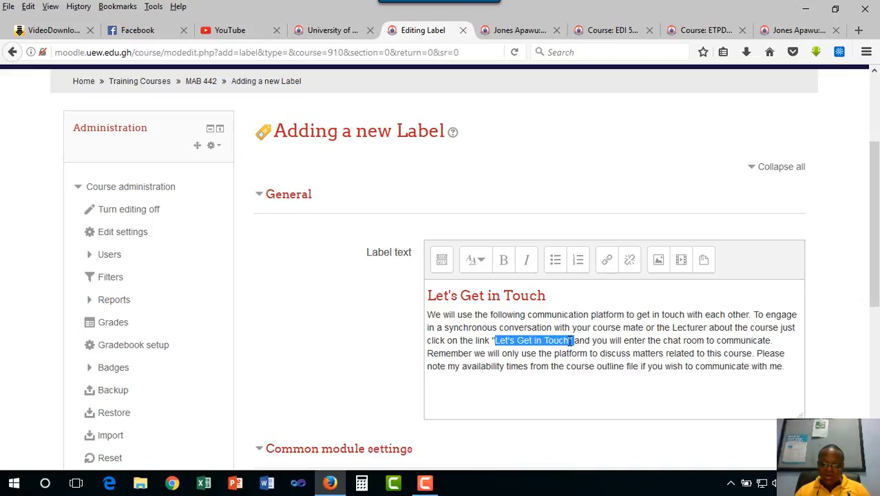
right_click(544, 340)
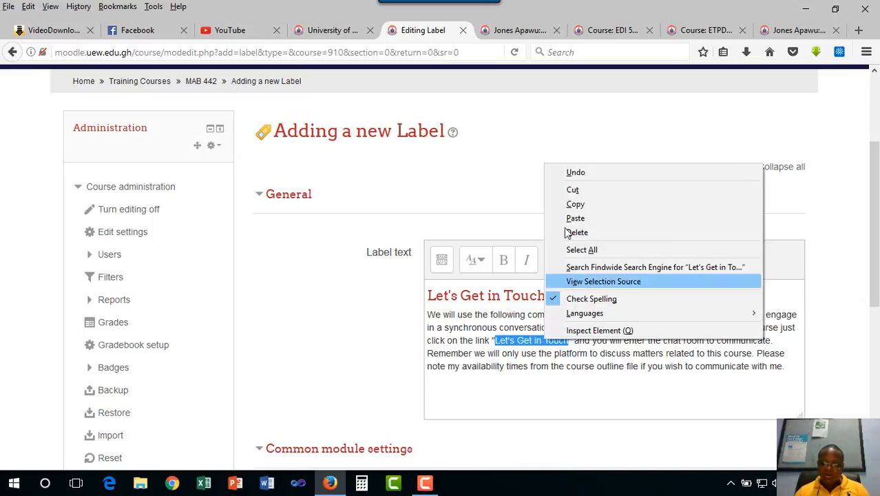
click(562, 202)
- Save the "Let's Get in Touch" label and return to the course page
scroll(556, 345, down, 3)
scroll(557, 381, down, 5)
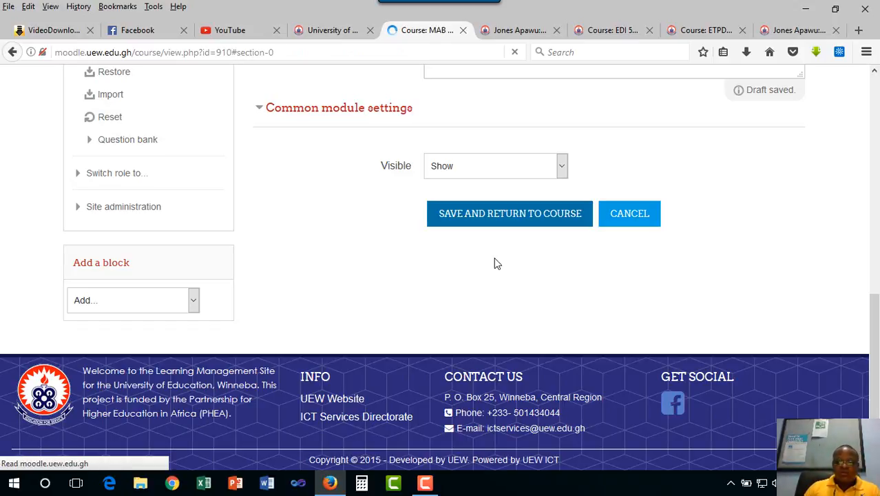
- Add a Chat activity below the "Let's Get in Touch" label, above Topic 1, and name the chat room "Let's Get in Touch"
scroll(512, 375, down, 6)
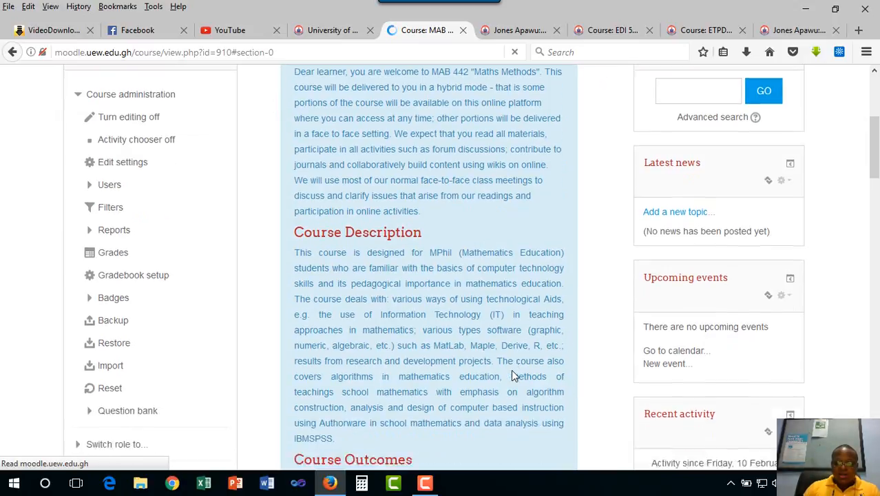
scroll(511, 376, up, 8)
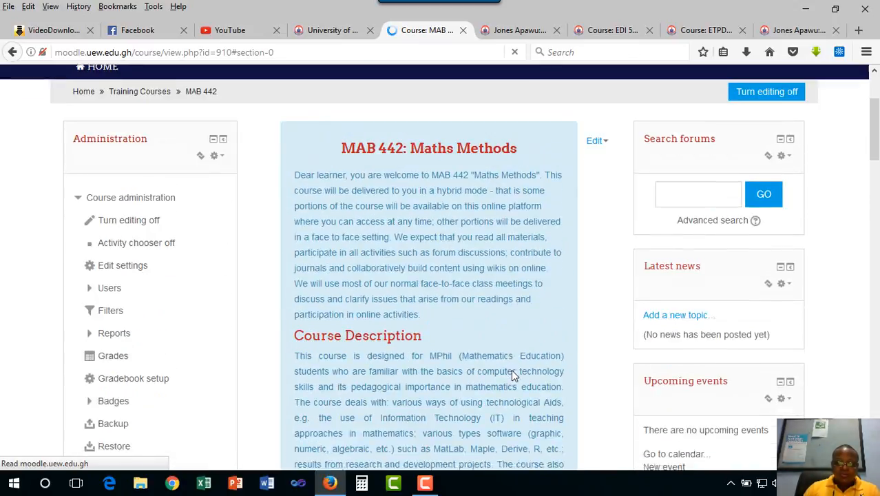
scroll(511, 375, down, 10)
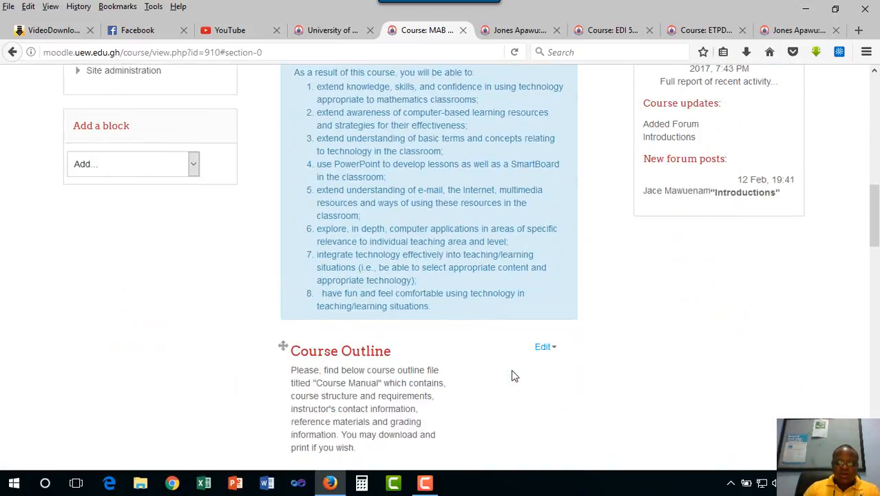
scroll(513, 371, down, 3)
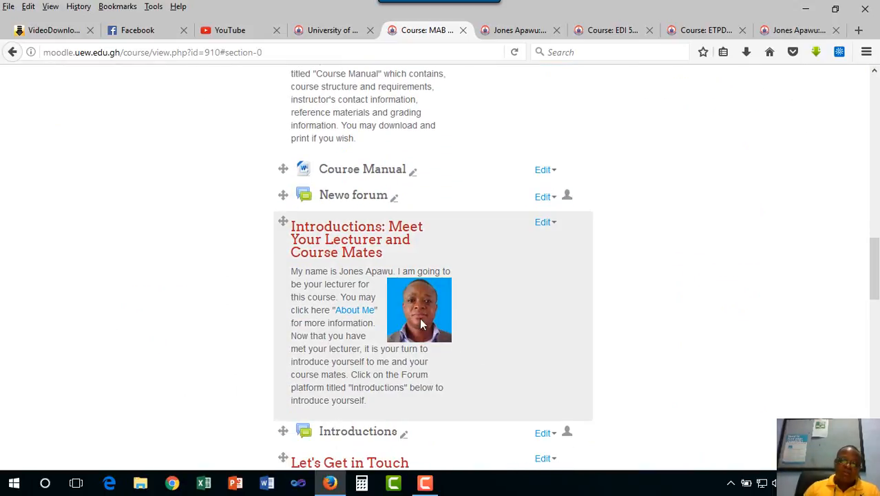
scroll(474, 344, down, 4)
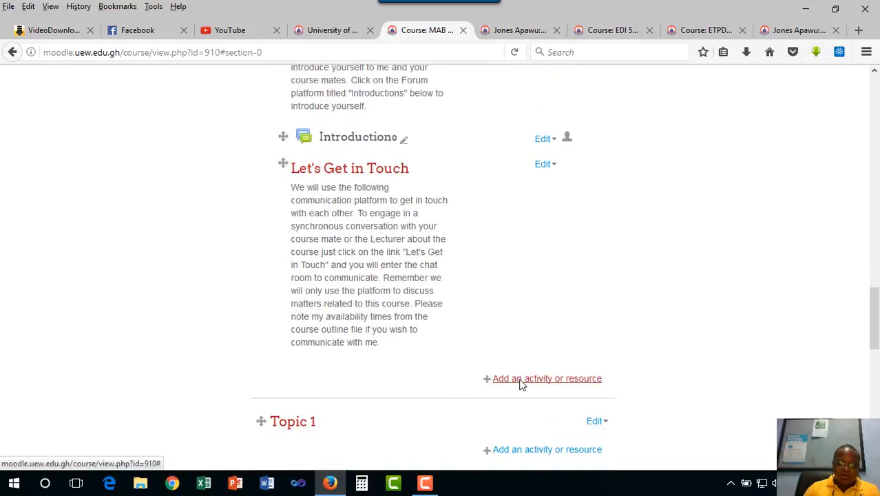
click(521, 381)
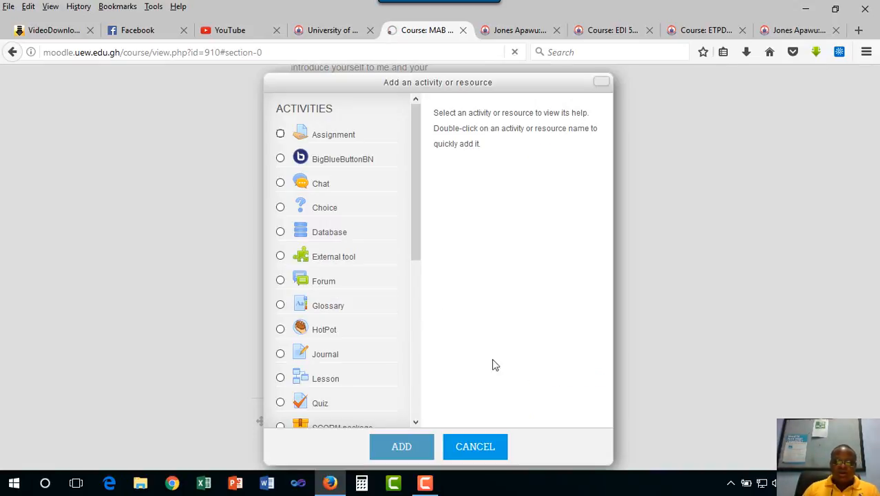
scroll(413, 238, down, 1)
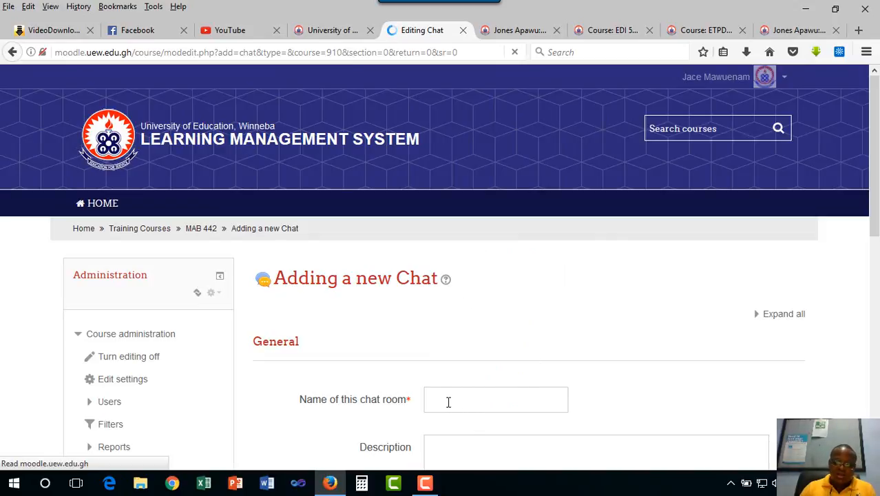
click(448, 402)
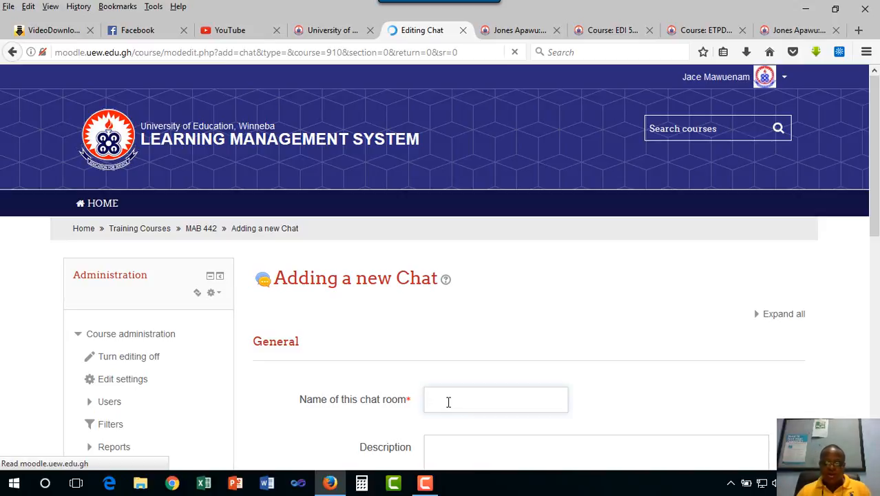
text(Let's Get in Touch)
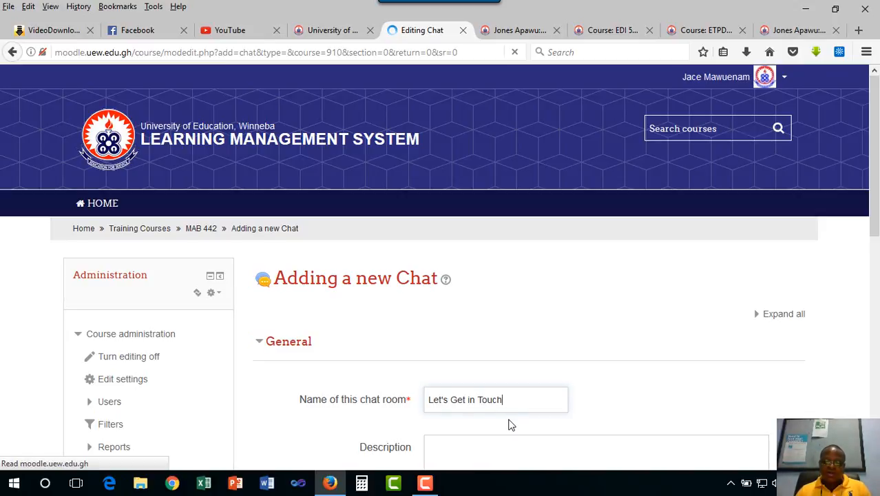
- Review the chat's description field, expand Chat sessions and Common module settings, and examine the session time, past-session and visibility options
scroll(509, 422, down, 3)
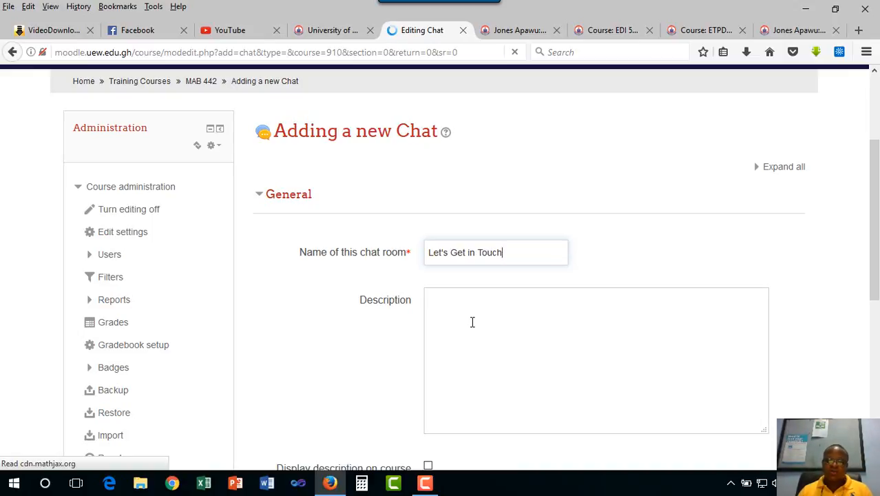
scroll(505, 350, down, 5)
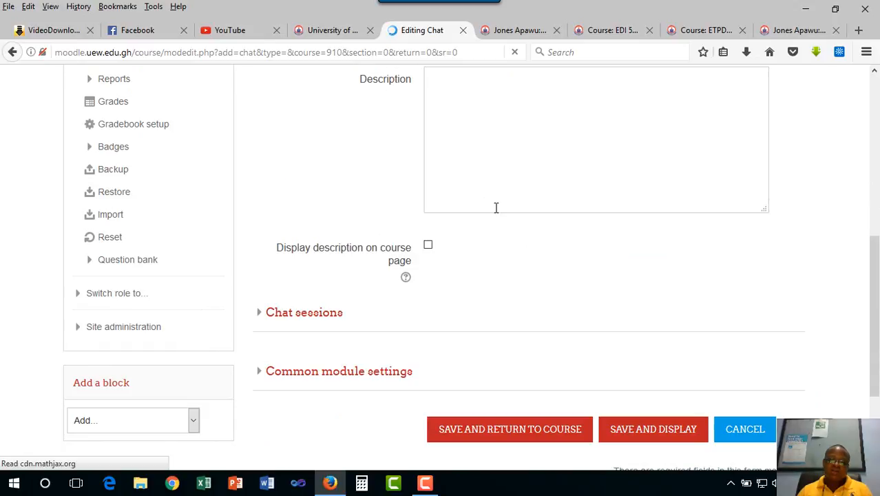
scroll(511, 212, up, 3)
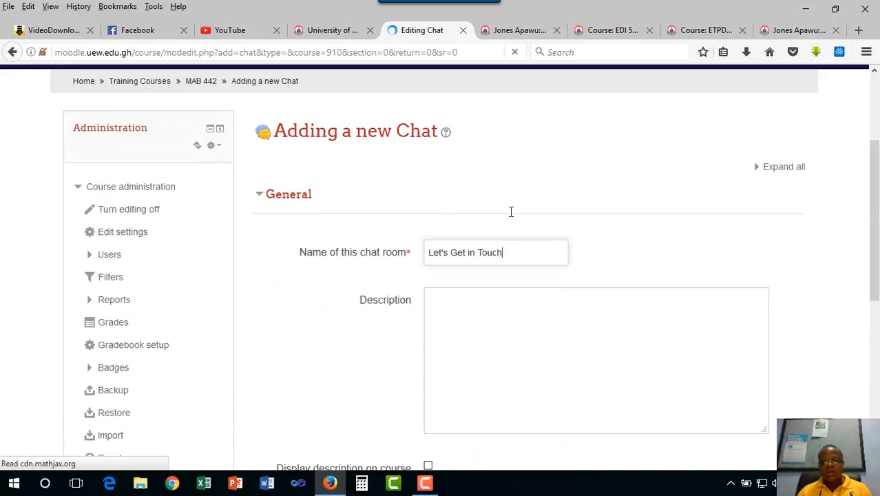
scroll(509, 269, down, 3)
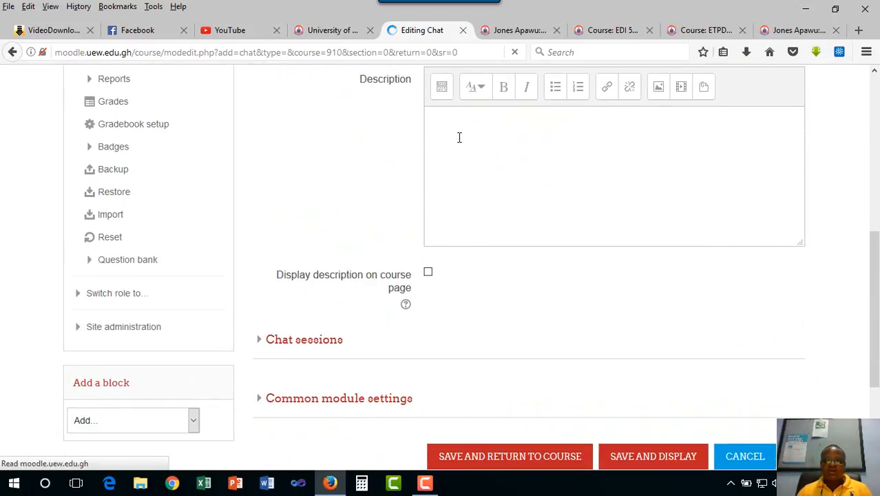
click(459, 136)
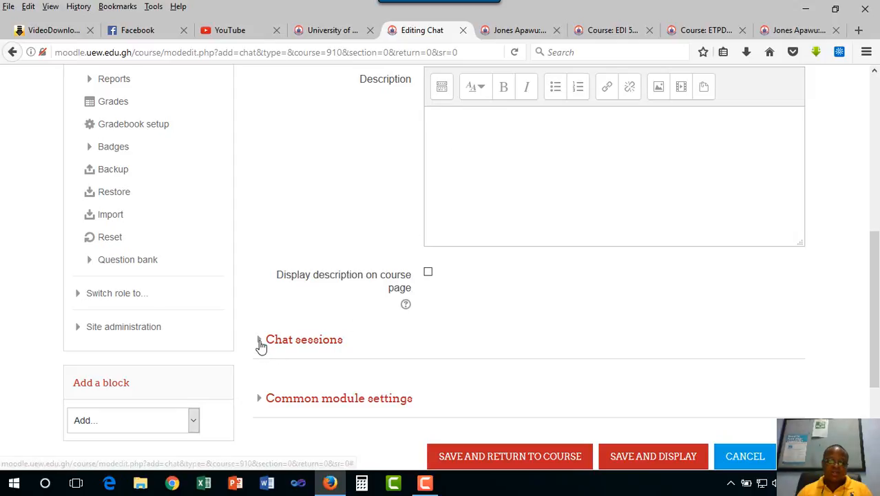
click(260, 342)
scroll(451, 364, down, 2)
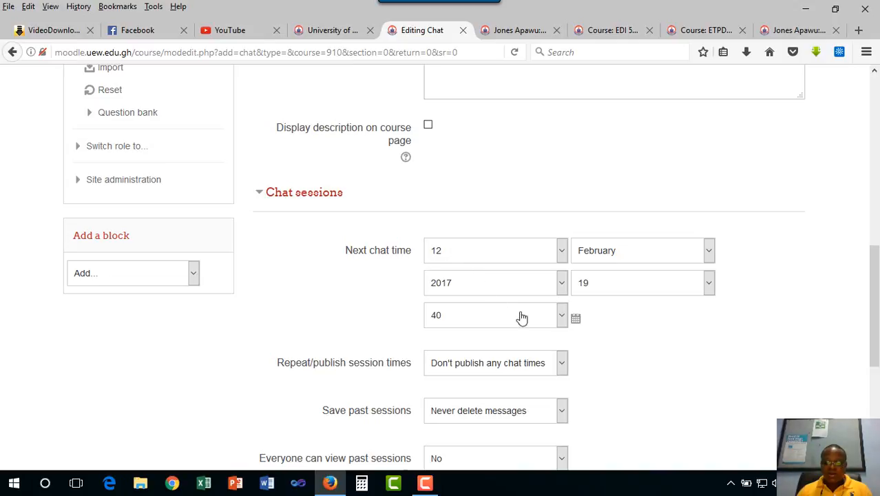
scroll(509, 341, down, 4)
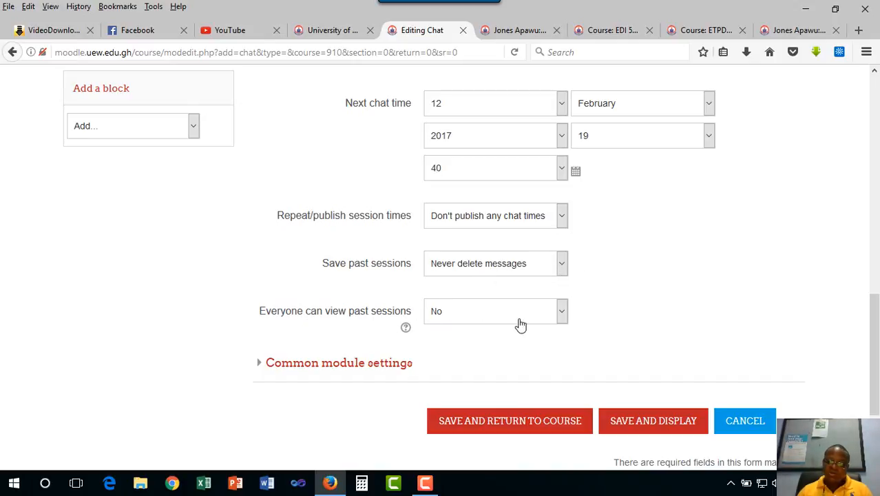
click(562, 316)
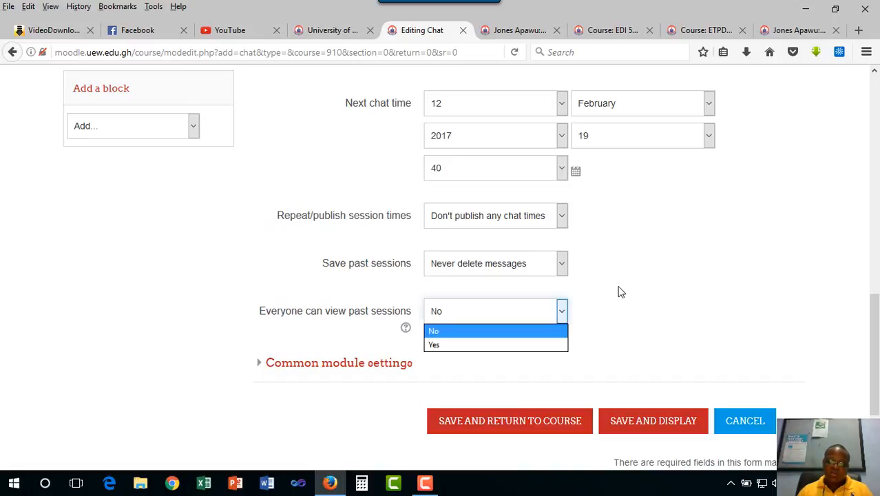
click(619, 292)
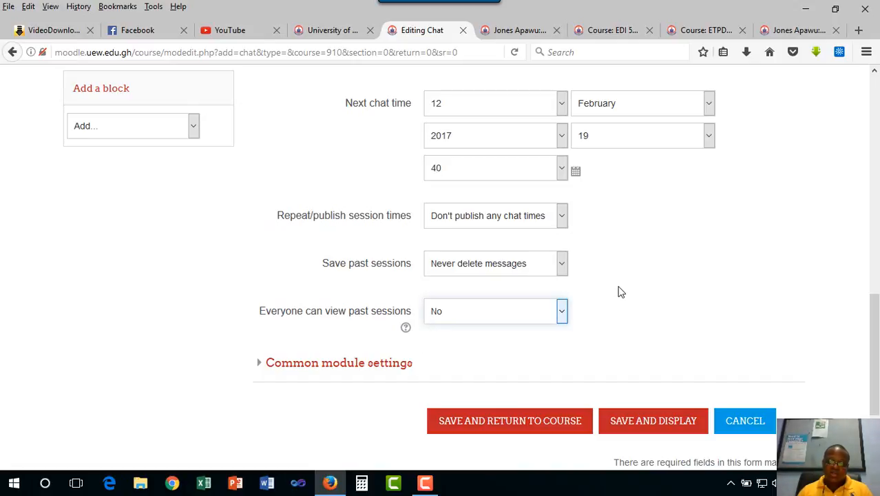
click(260, 365)
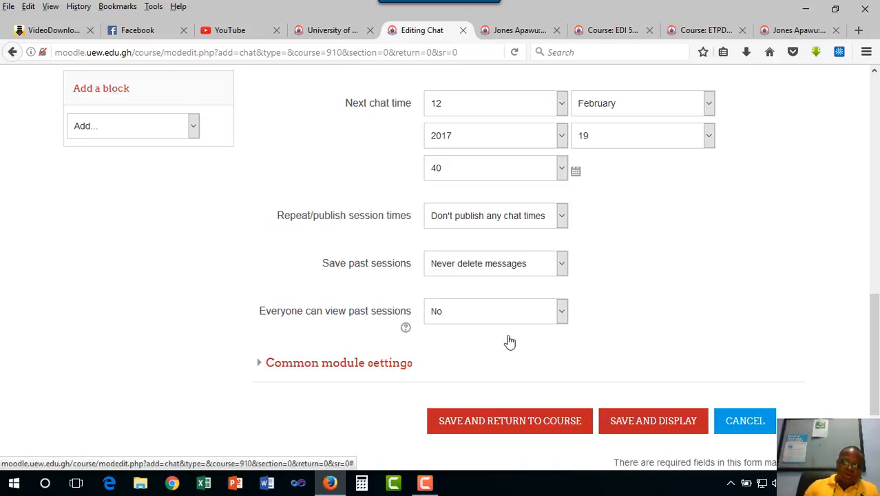
scroll(508, 340, down, 5)
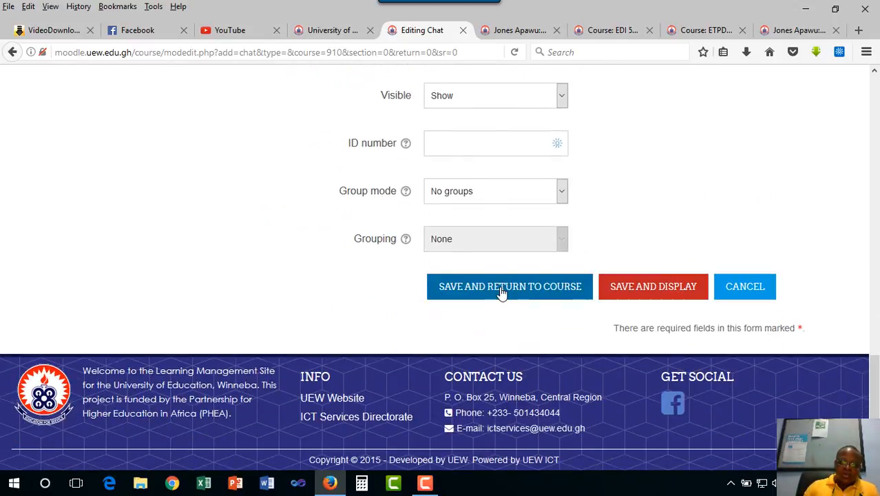
- Save the chat, return to the course page and check its entry beneath the "Let's Get in Touch" label
click(501, 292)
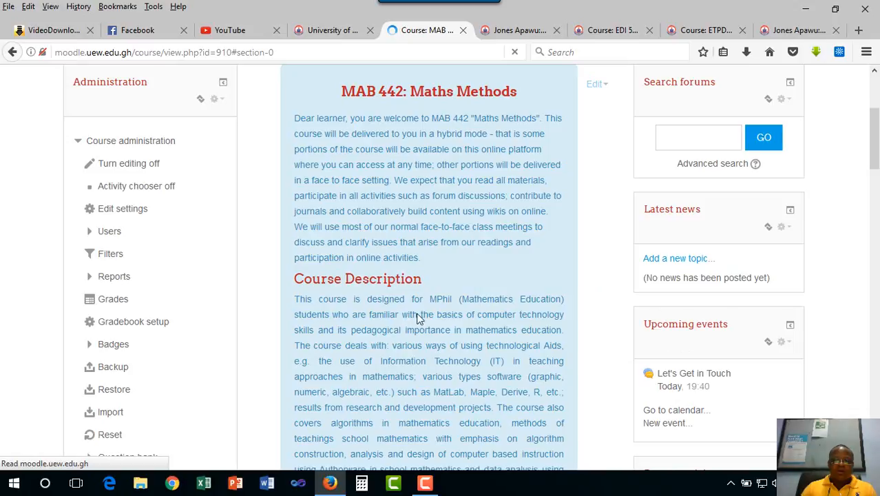
scroll(416, 318, down, 5)
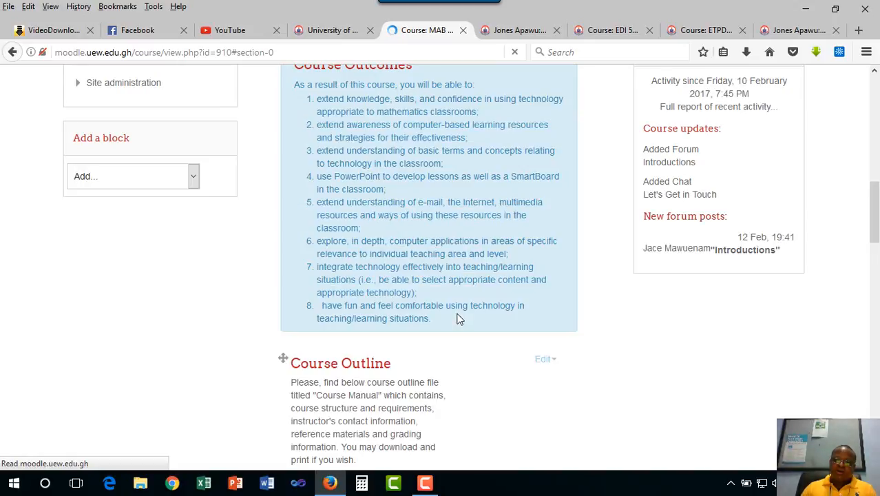
scroll(459, 318, up, 2)
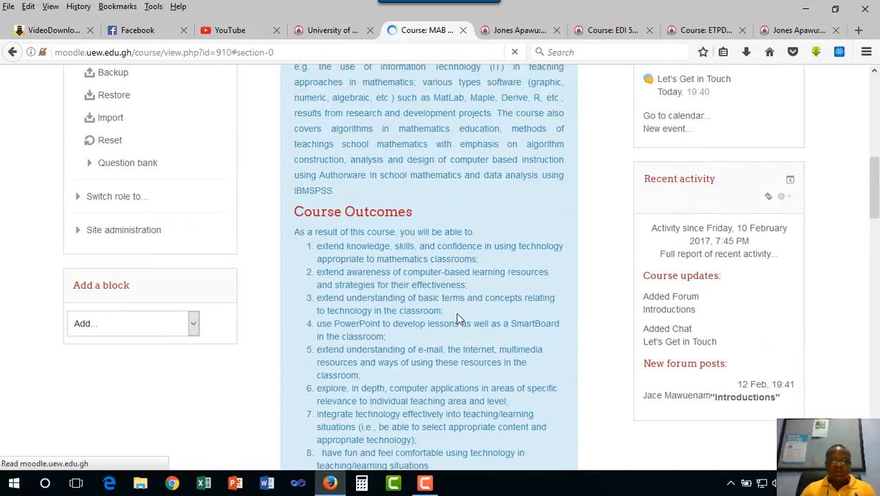
scroll(459, 318, up, 4)
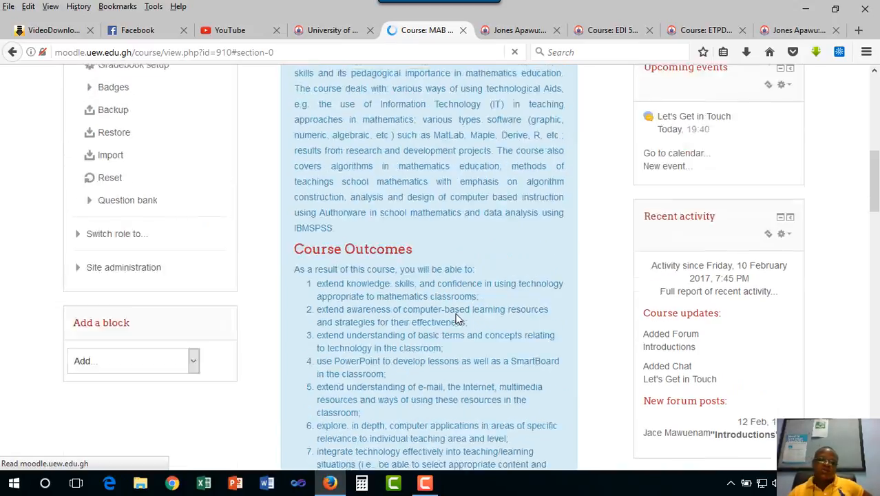
scroll(459, 318, up, 2)
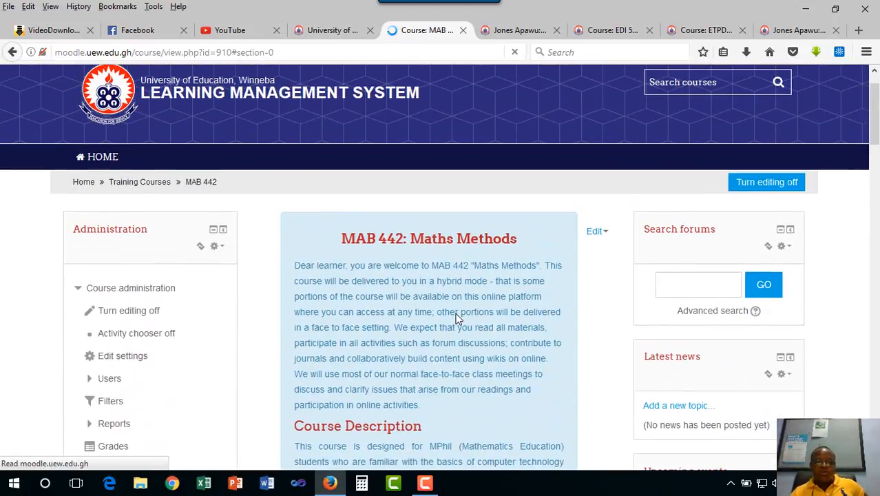
scroll(459, 318, down, 8)
scroll(456, 318, down, 6)
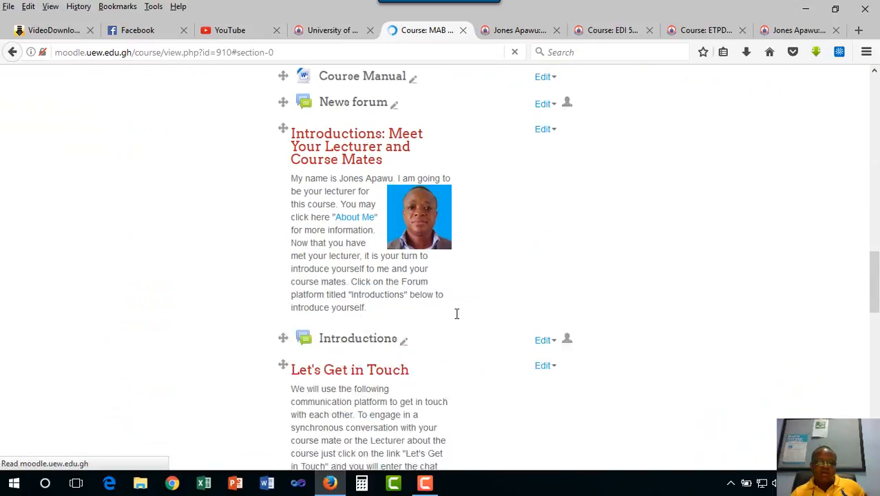
scroll(408, 353, down, 3)
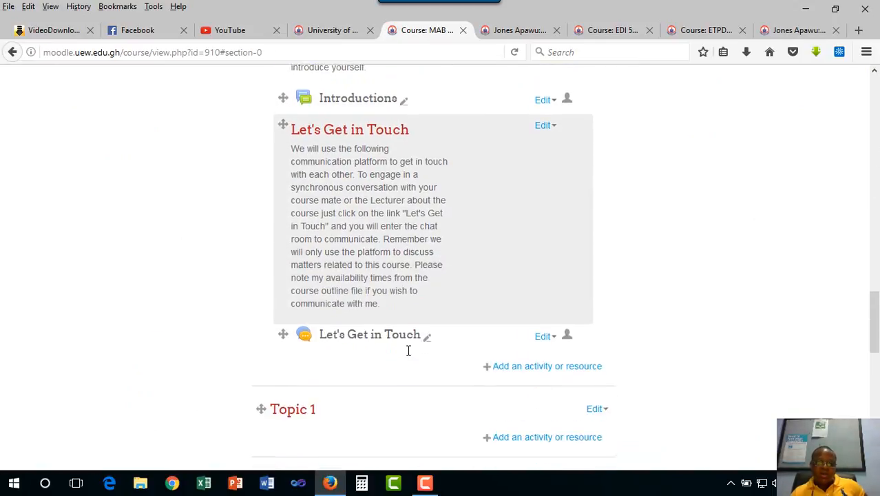